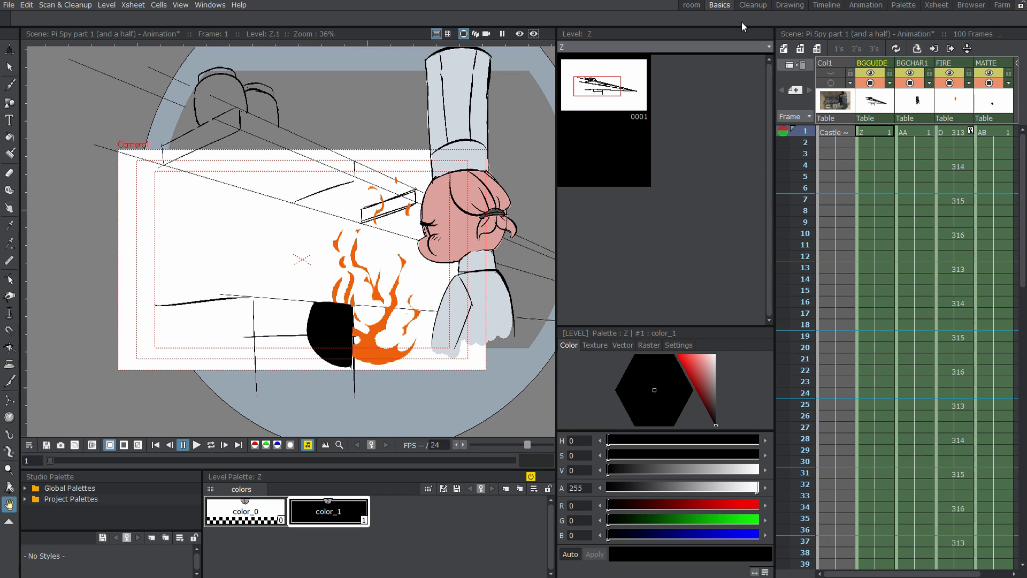
- Switch from the Basics room to the Palette room
left_click(903, 5)
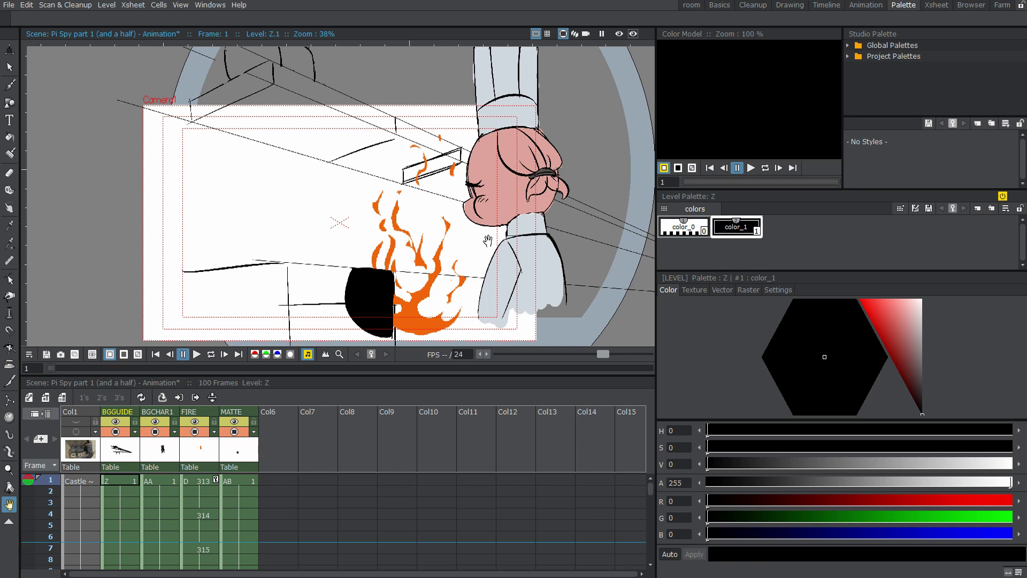
left_click(119, 482)
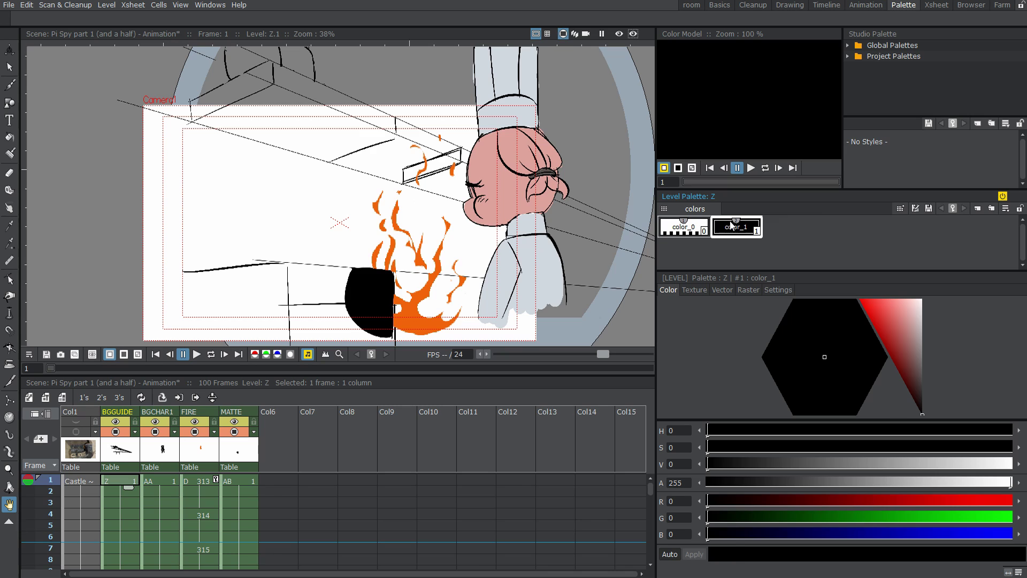
left_click_drag(296, 171, 313, 238)
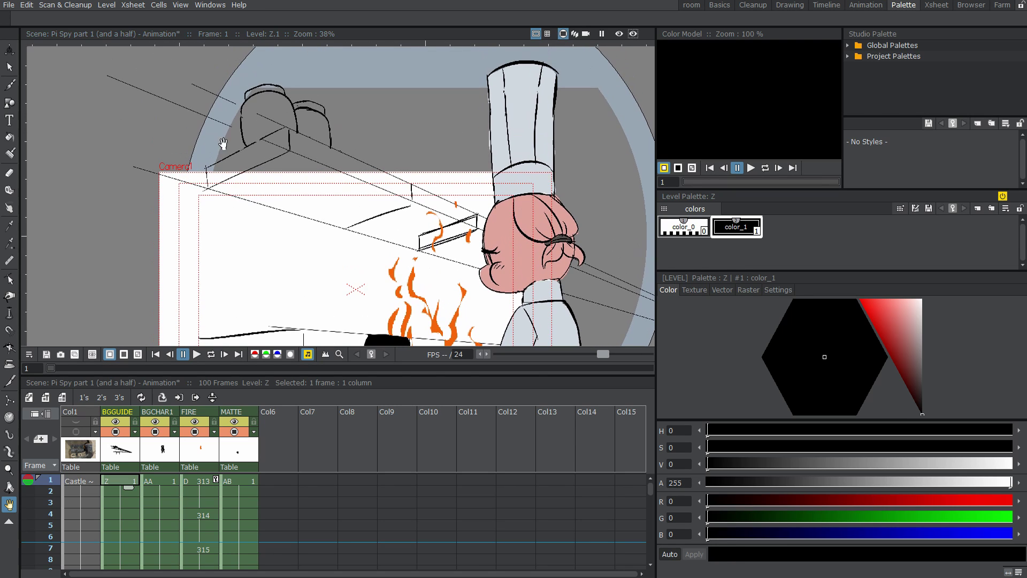
left_click_drag(223, 144, 211, 107)
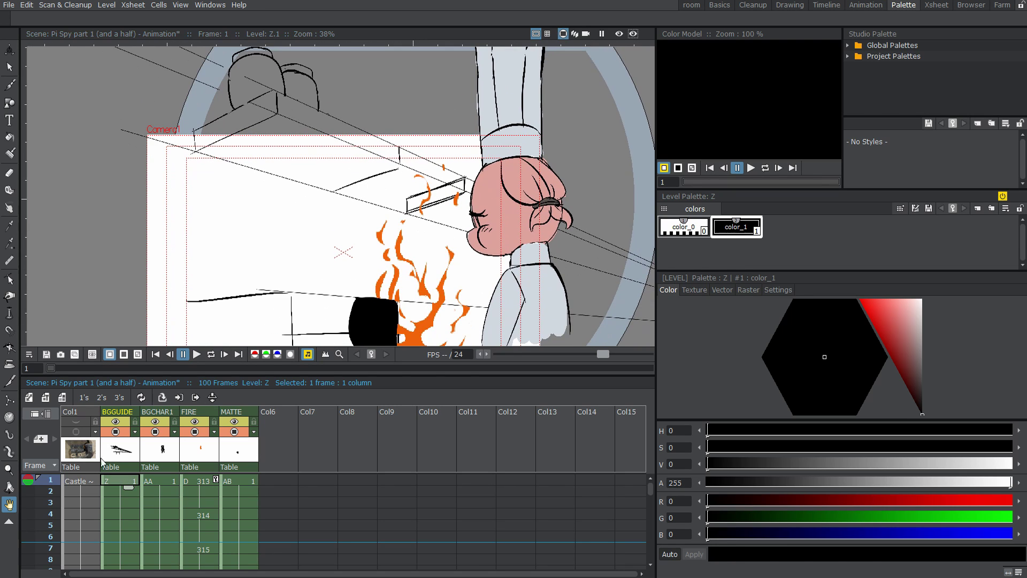
left_click(76, 432)
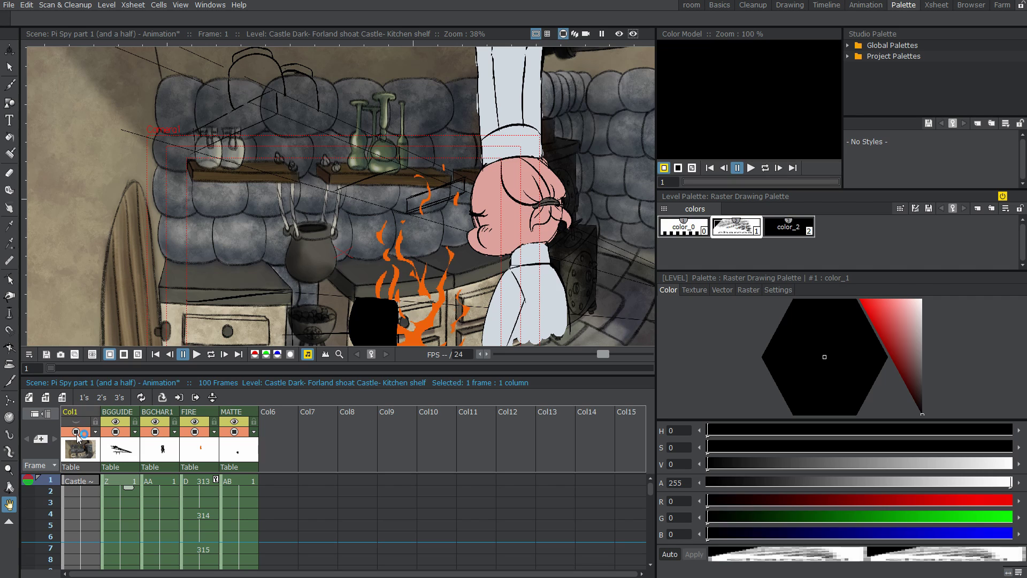
left_click(76, 433)
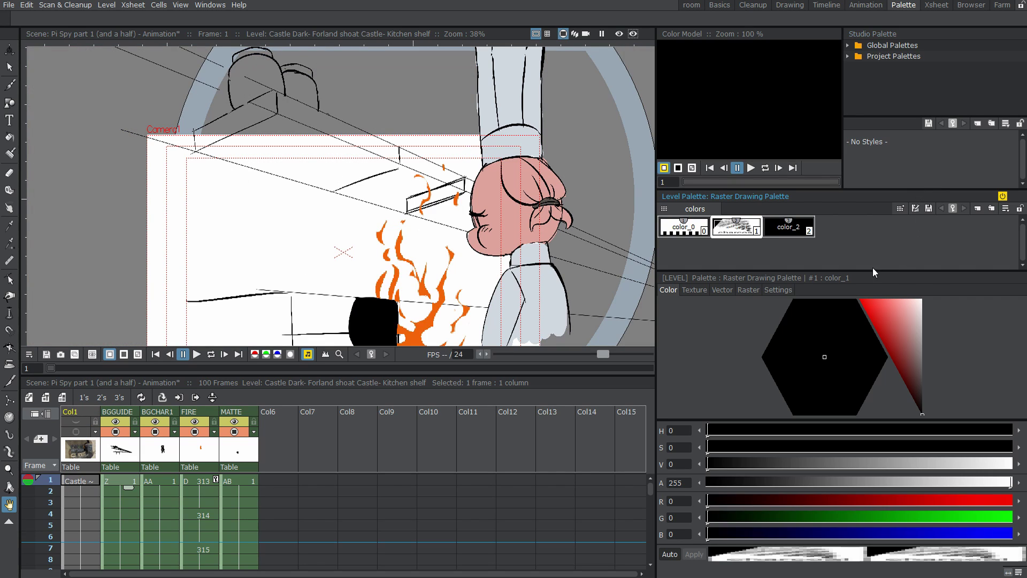
left_click(115, 481)
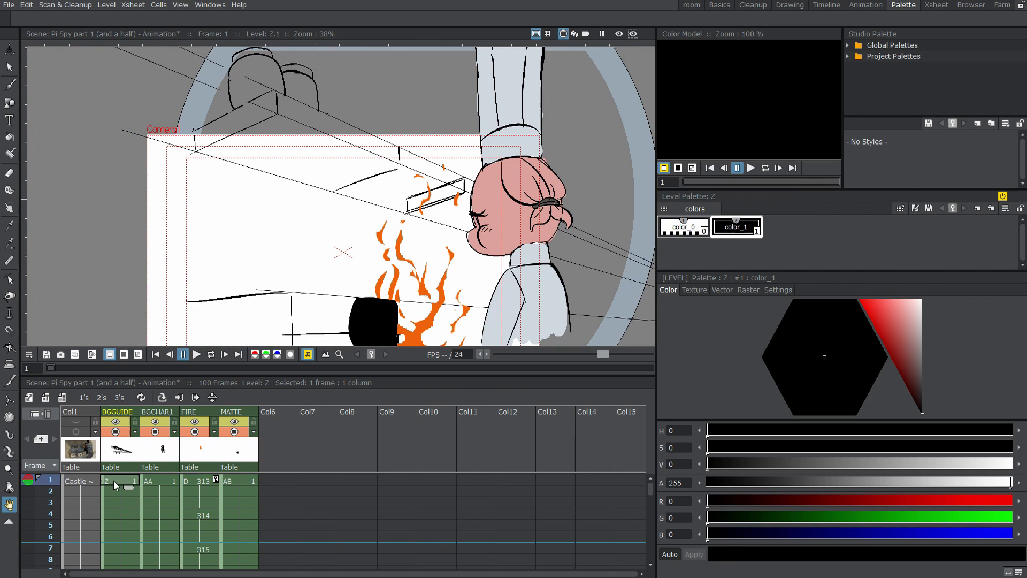
- Rename level Z's color_1 style to 'Lines'
left_click(741, 229)
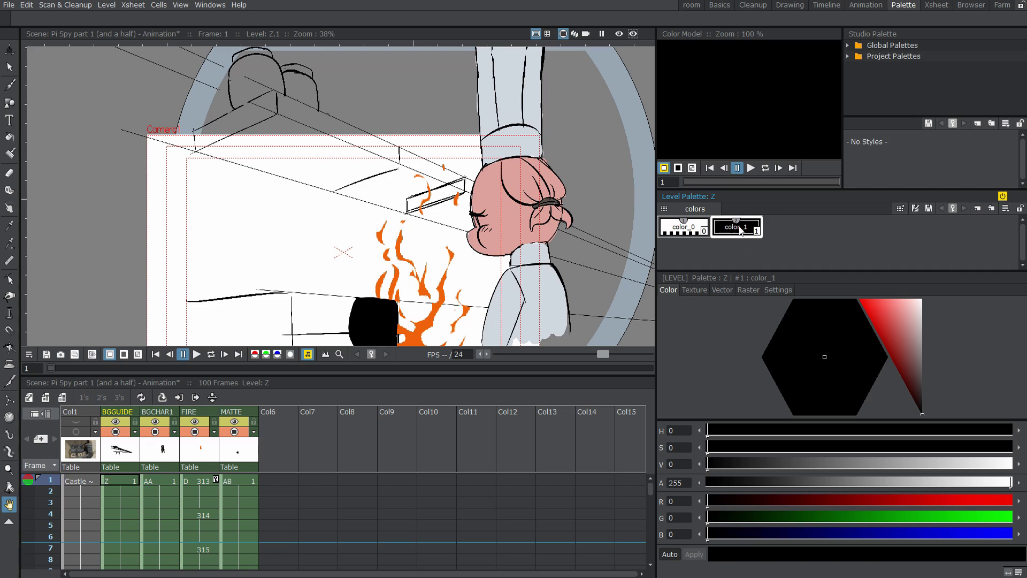
double_click(742, 229)
type("Line")
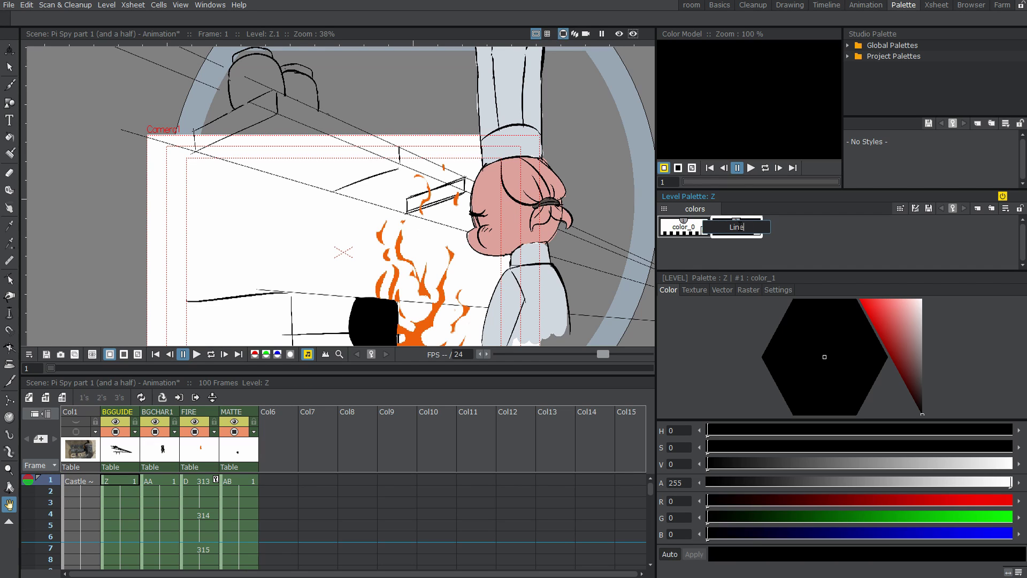
type("s")
key("Return")
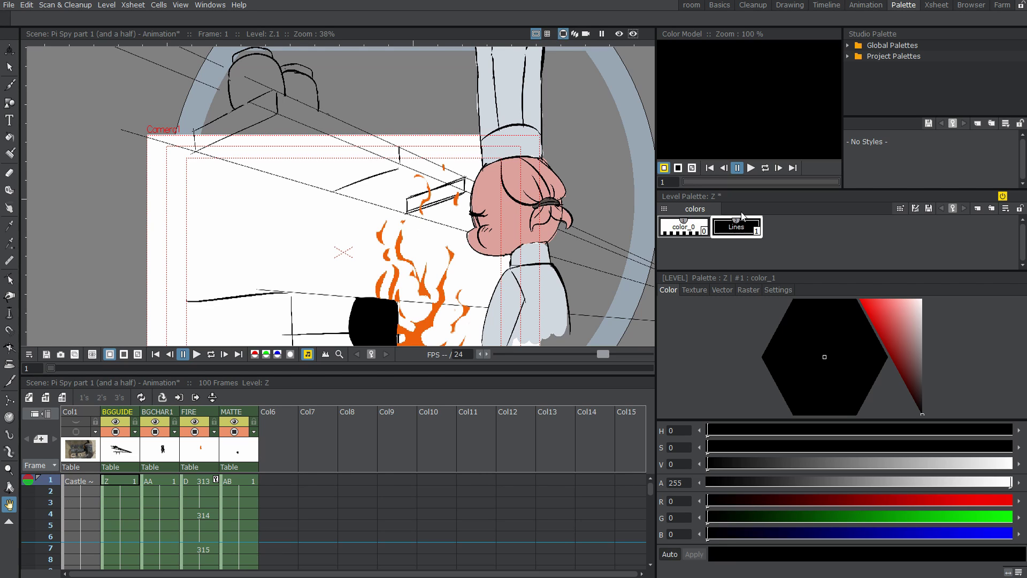
left_click_drag(407, 260, 431, 238)
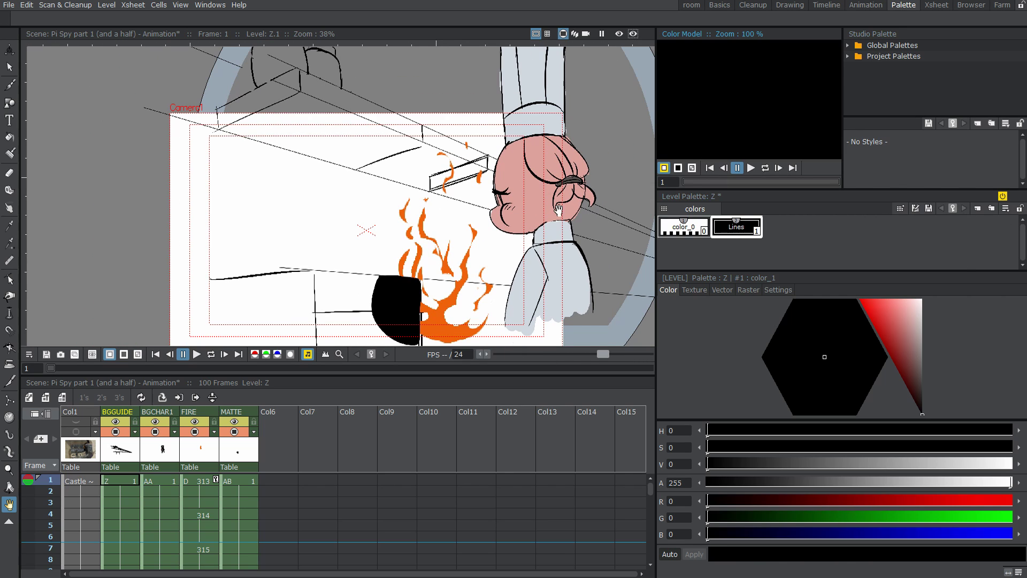
left_click(1006, 210)
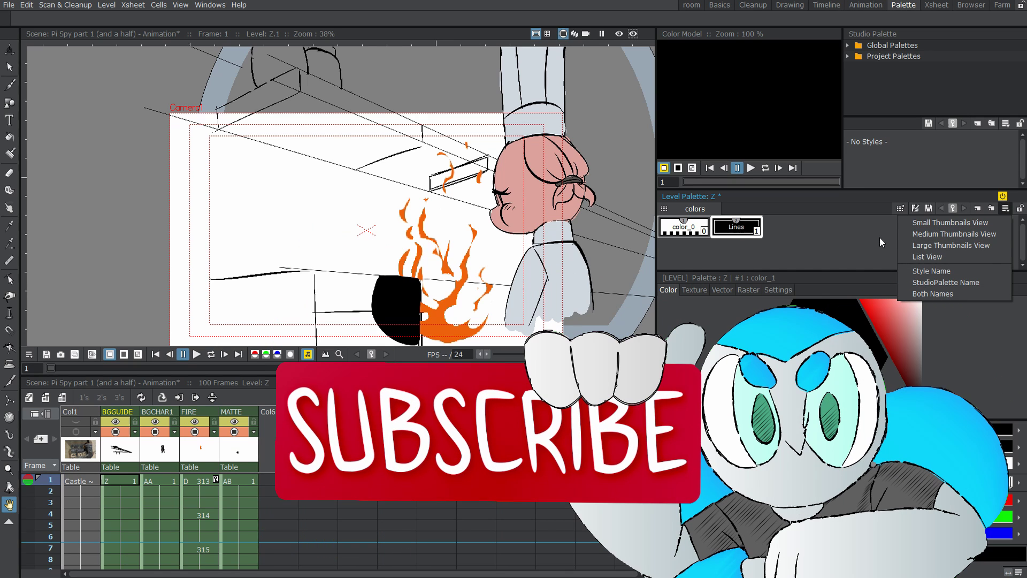
- Try large and small thumbnails for the palette styles, then switch to List View
left_click(993, 247)
left_click(1005, 209)
left_click(990, 222)
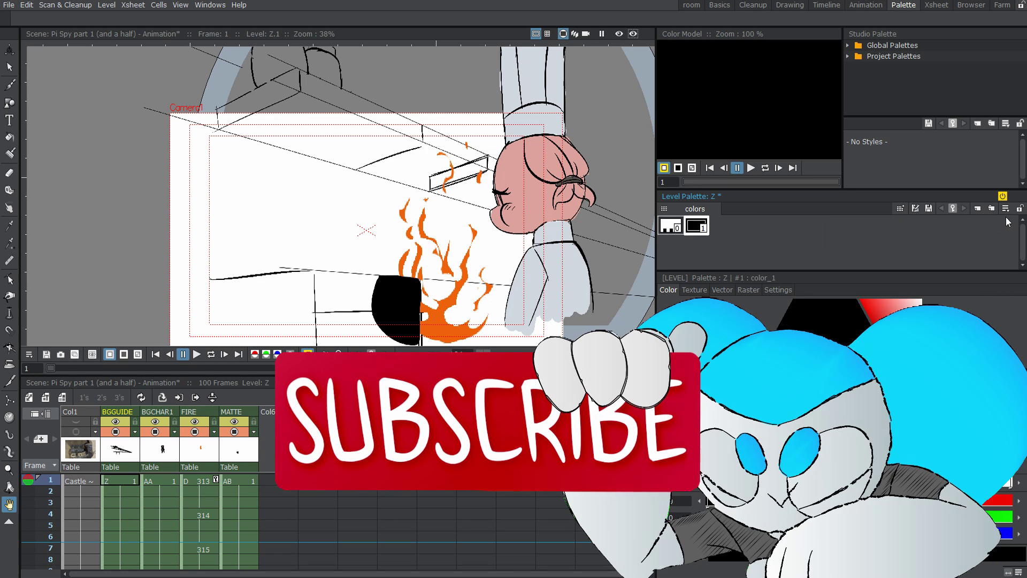
left_click(1006, 210)
left_click(974, 253)
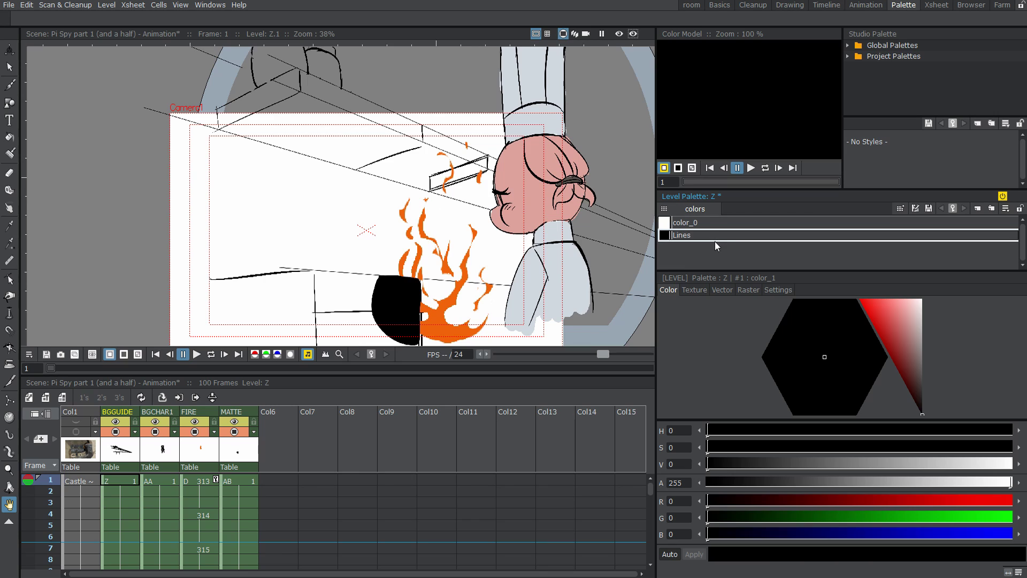
- Try style name, studio palette name and both-names labels, finally keeping List View
left_click(1005, 210)
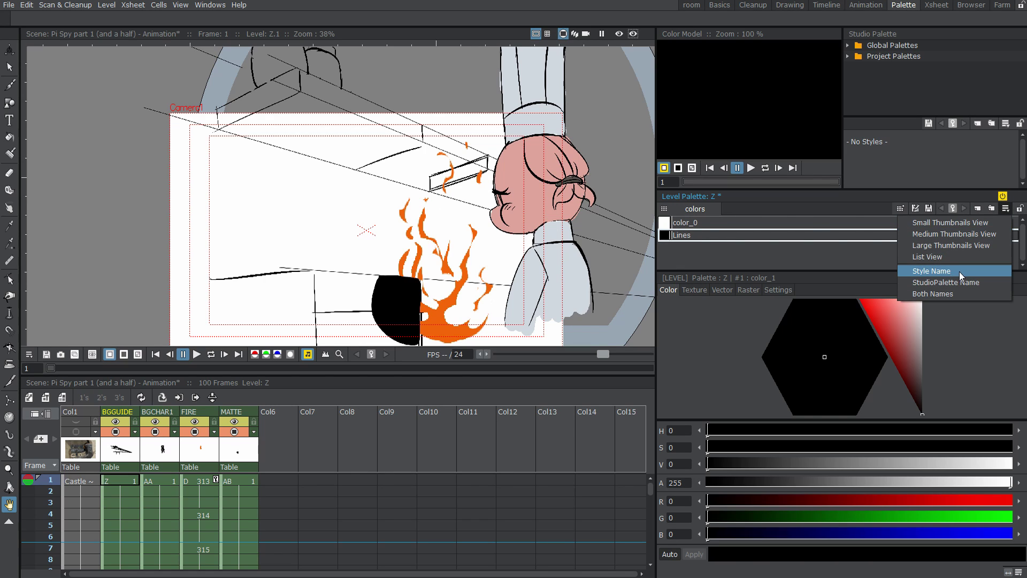
left_click(959, 271)
left_click(1005, 210)
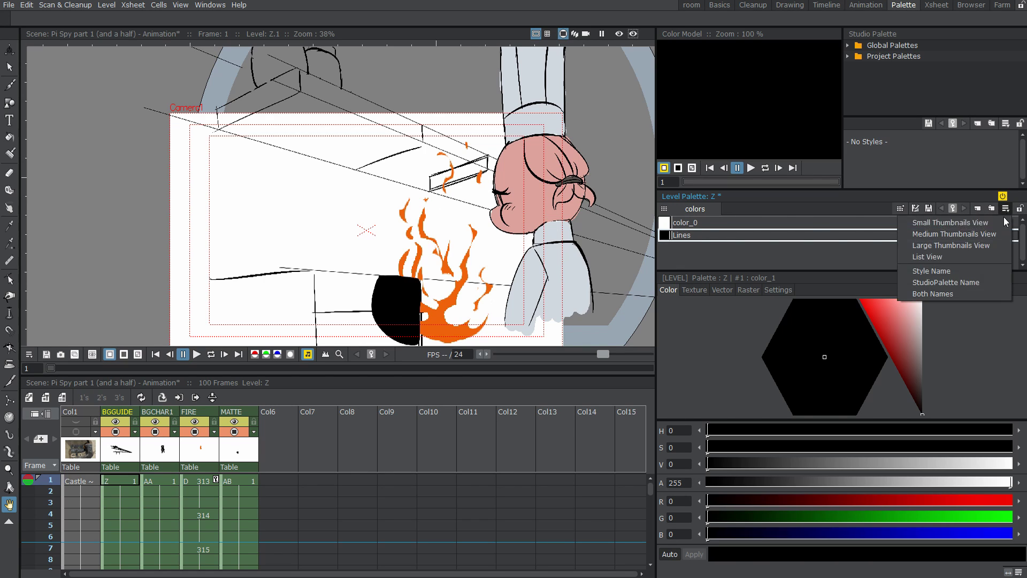
left_click(977, 281)
left_click(1005, 209)
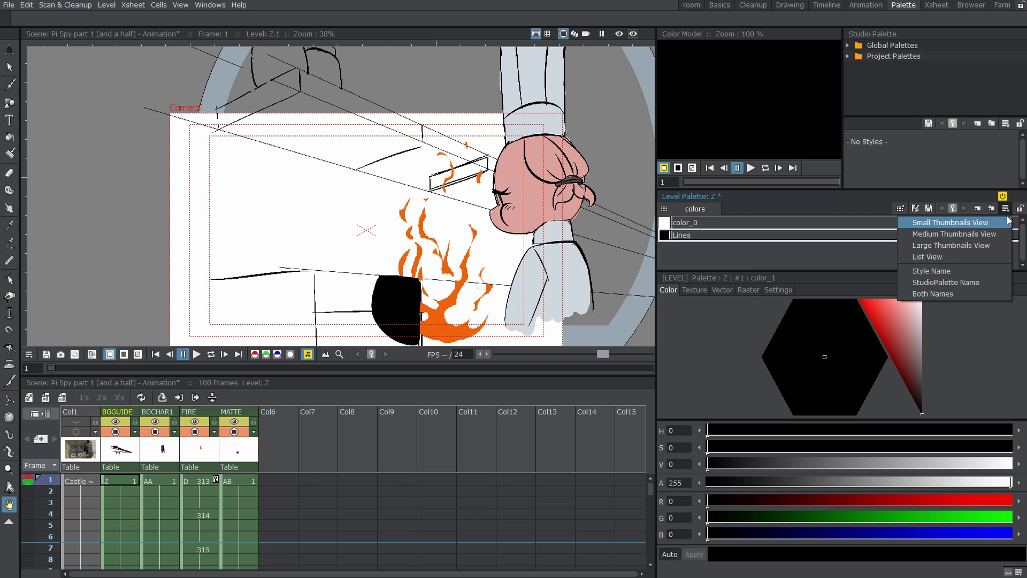
left_click(969, 292)
left_click(1005, 209)
left_click(962, 253)
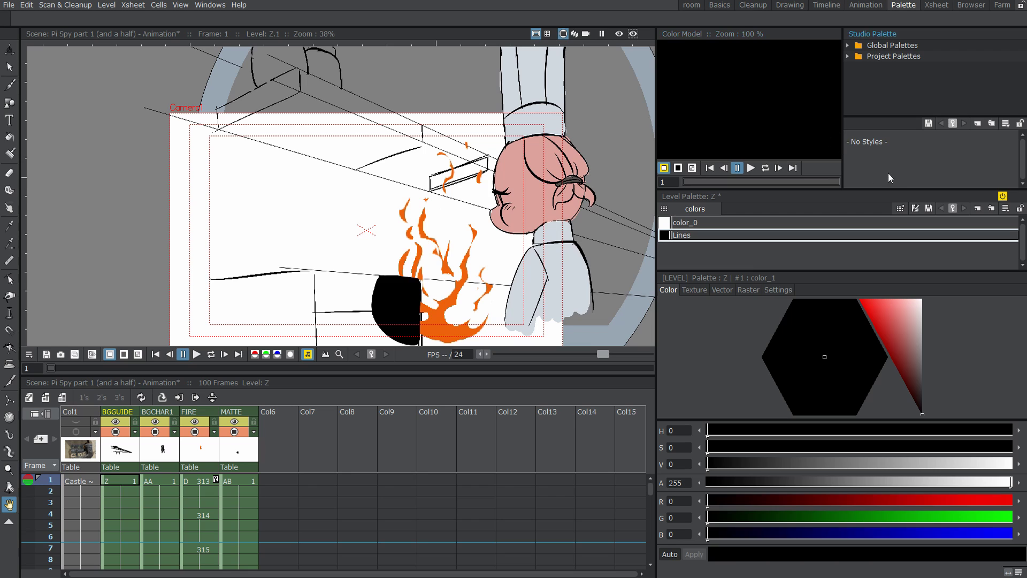
- Turn on keying for the Lines style and make it red at frame 30
left_click(951, 208)
scroll(115, 527, "down", 5)
left_click(117, 537)
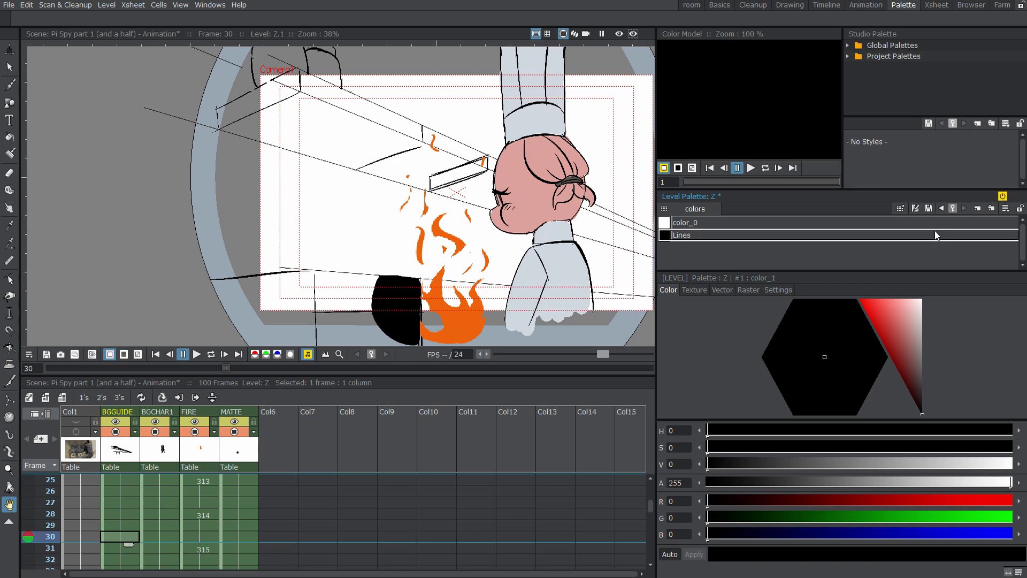
left_click(886, 314)
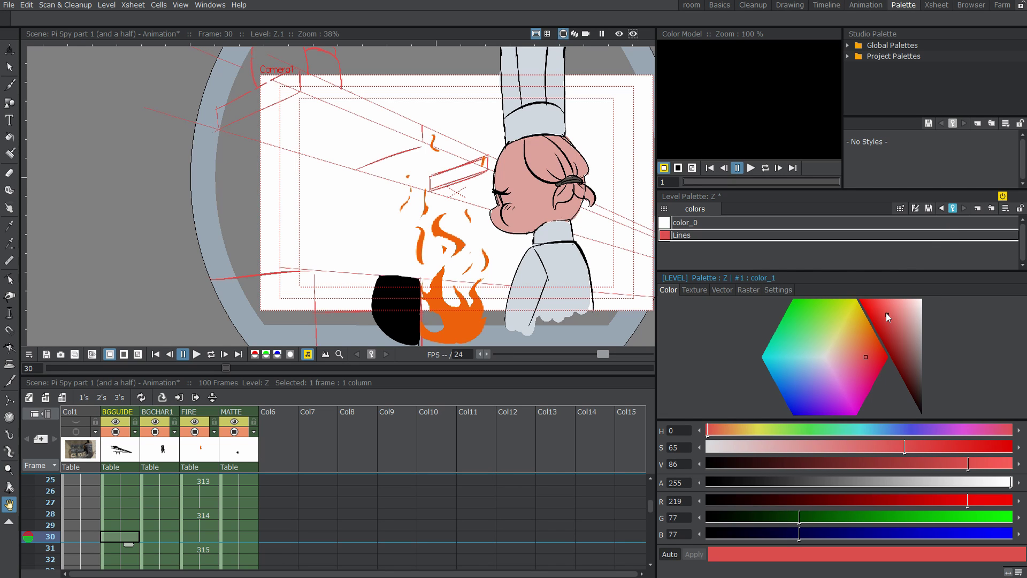
- Play back from frame 1 to preview the change, then check the Lines colour keys
scroll(141, 533, "up", 5)
left_click(134, 484)
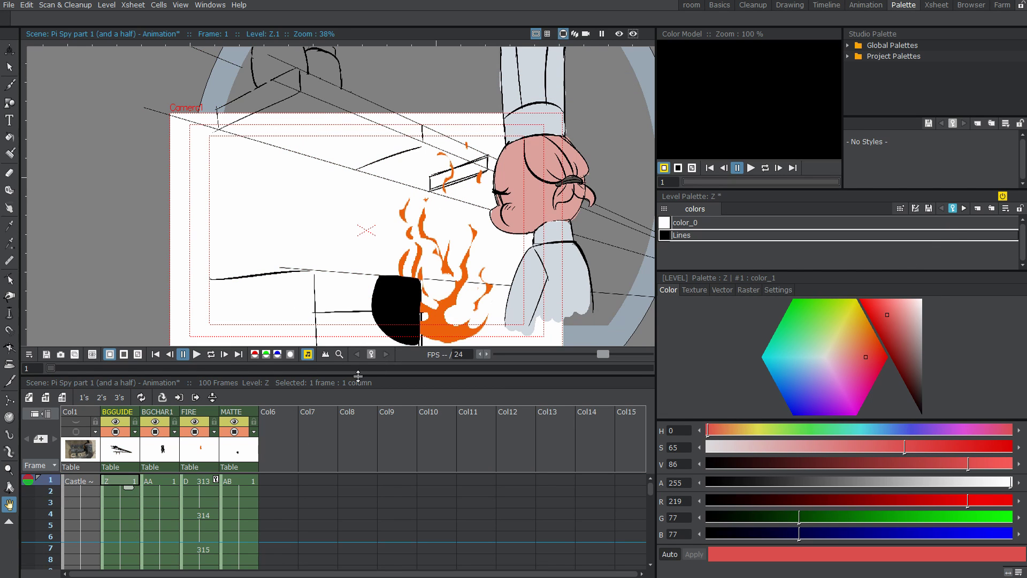
left_click(197, 355)
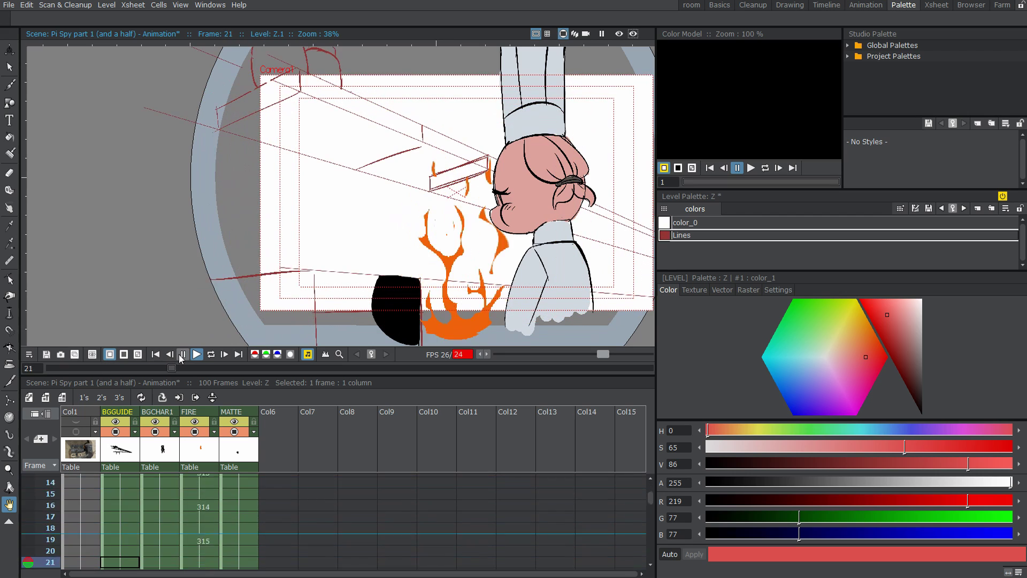
left_click(183, 355)
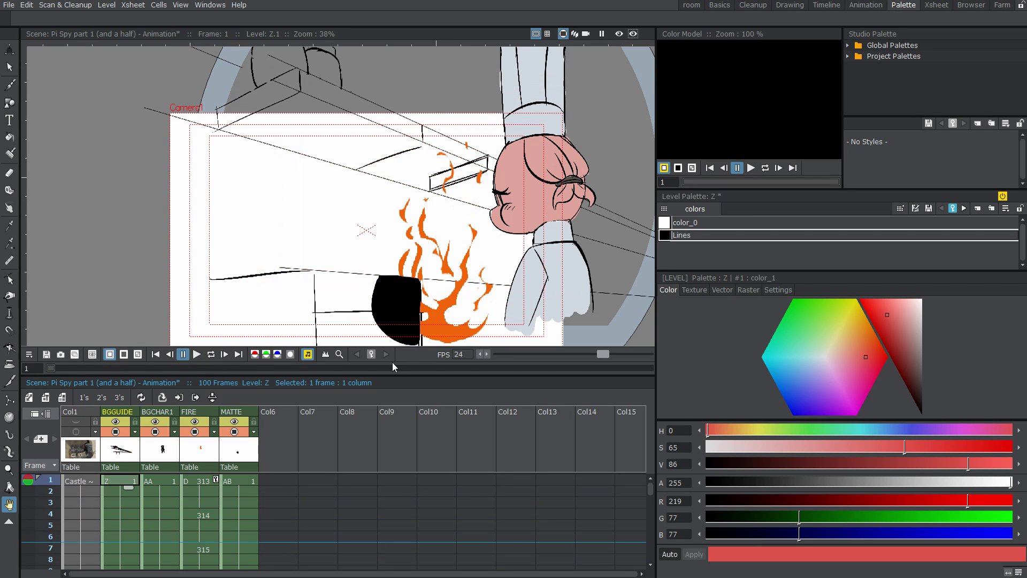
left_click(955, 210)
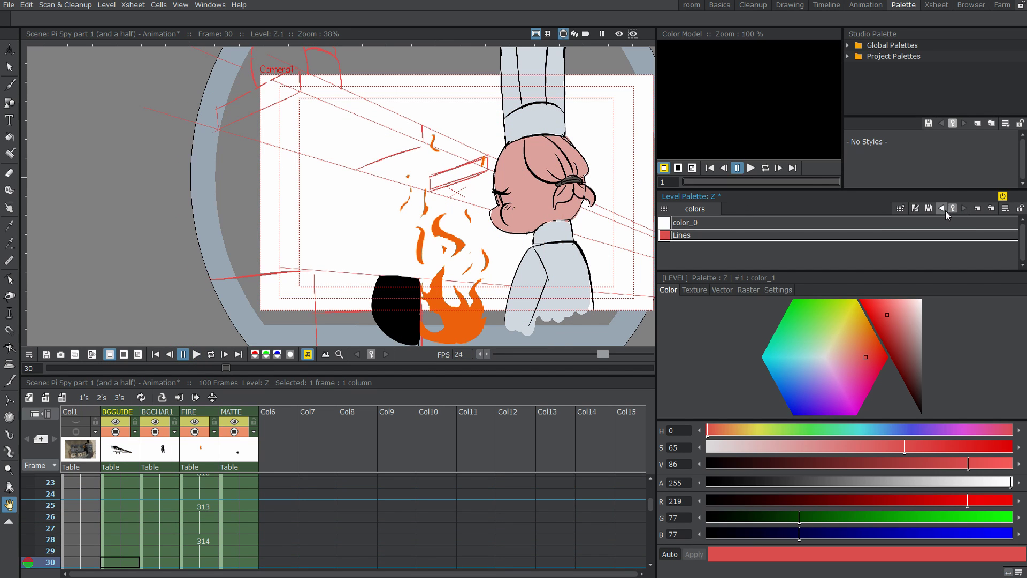
left_click(946, 210)
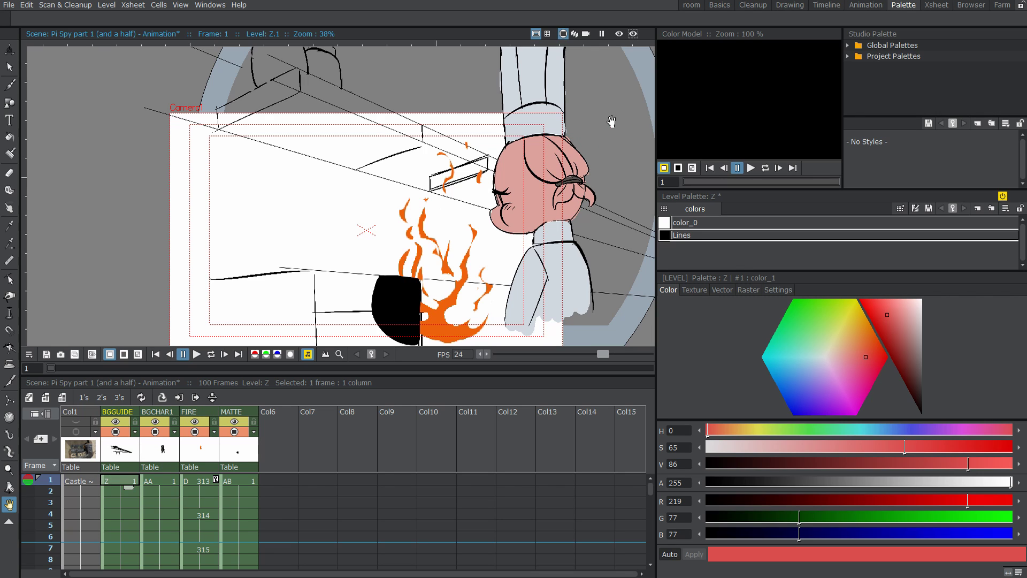
scroll(458, 176, "down", 1)
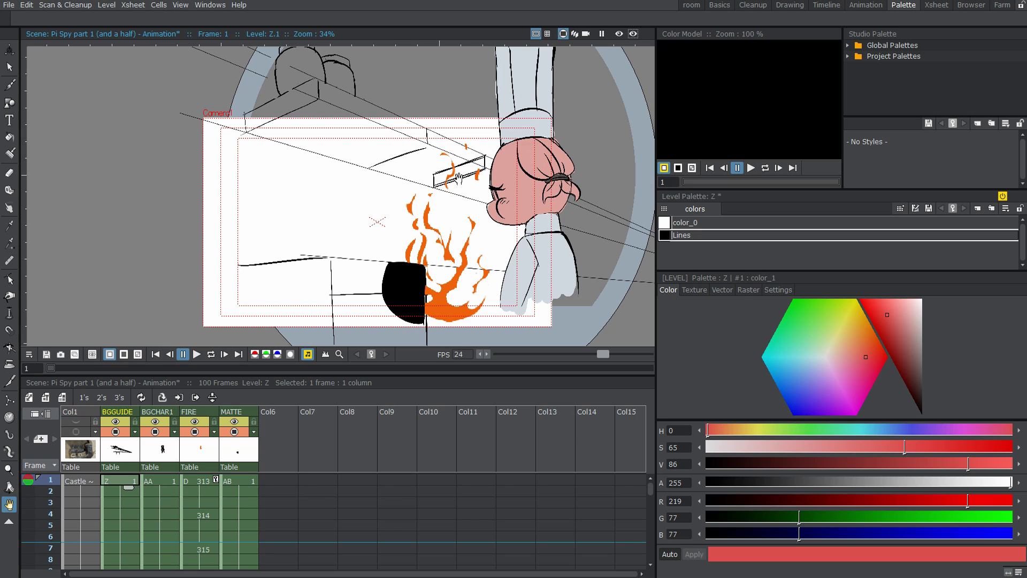
- Add a new empty page, 'page 2', to the Z palette
left_click_drag(458, 176, 454, 170)
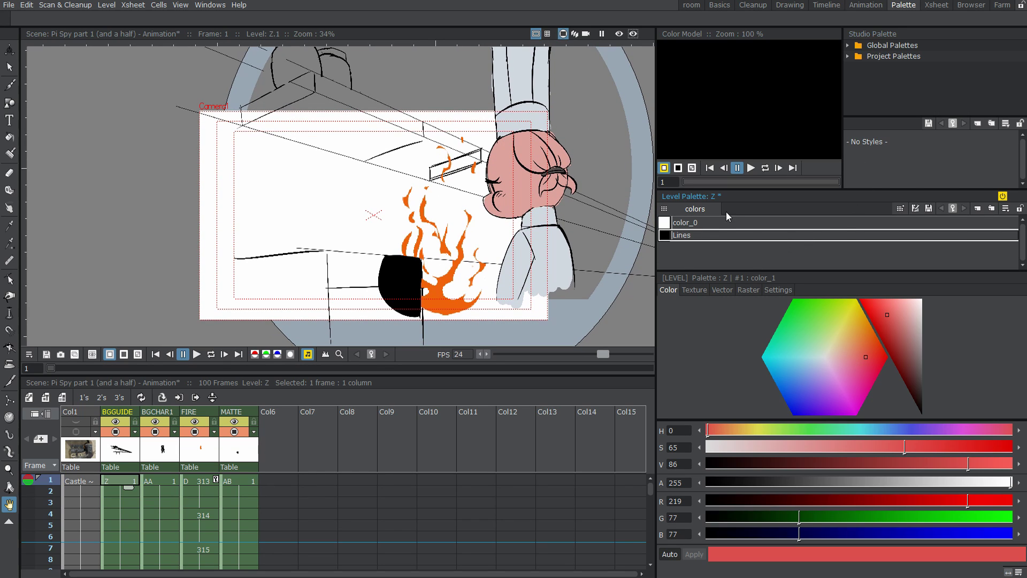
left_click(748, 262)
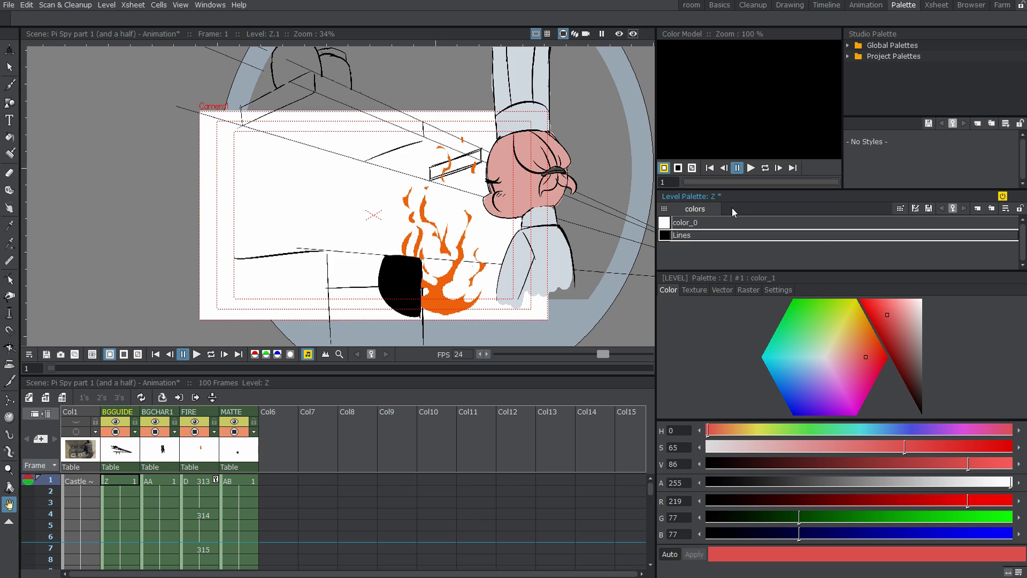
right_click(732, 208)
left_click(742, 213)
left_click(740, 211)
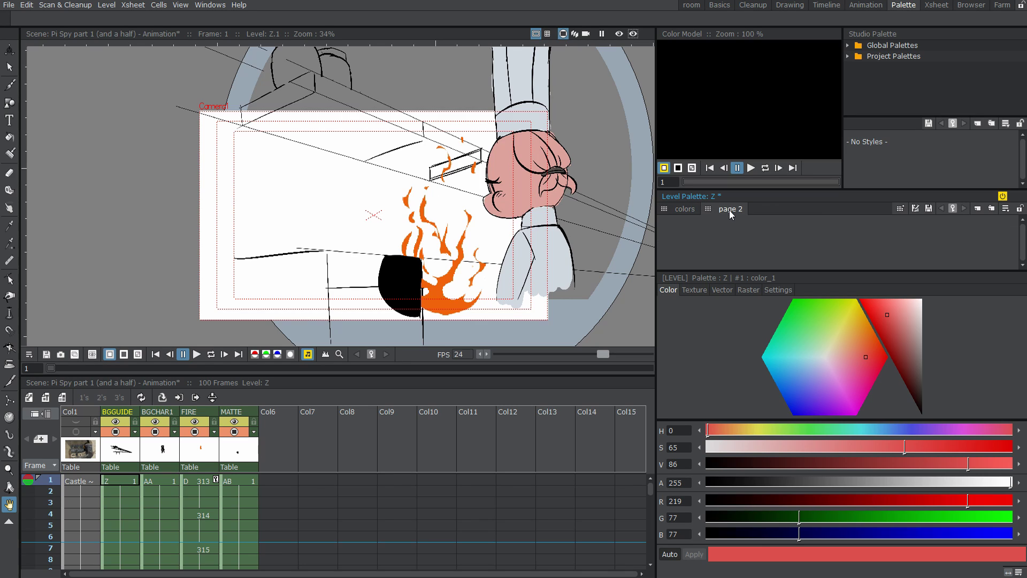
- Inspect the empty page 2 without adding styles, then return to the colors page
left_click(691, 210)
left_click(713, 210)
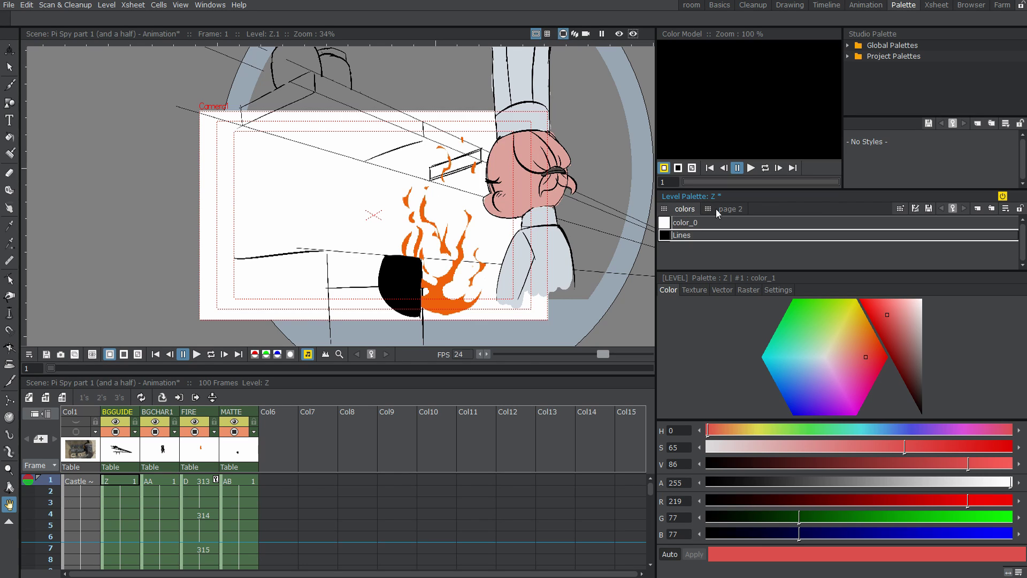
left_click(677, 215)
left_click(731, 210)
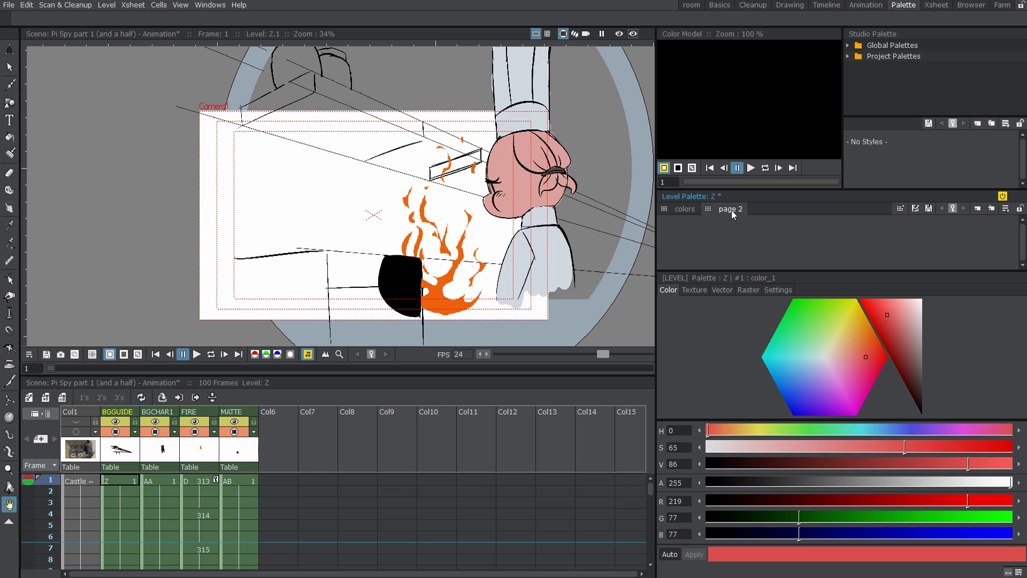
left_click(682, 211)
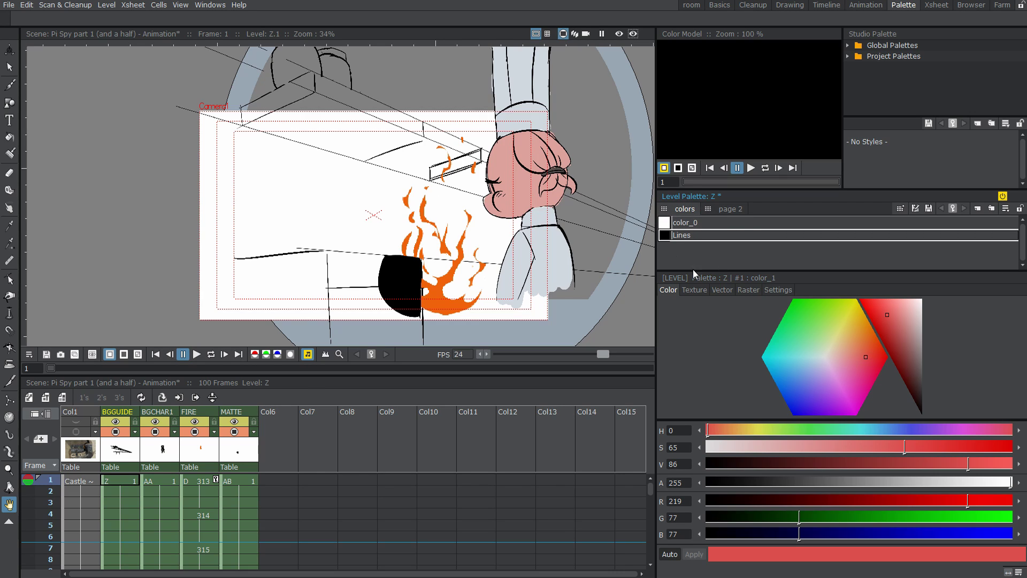
left_click(705, 210)
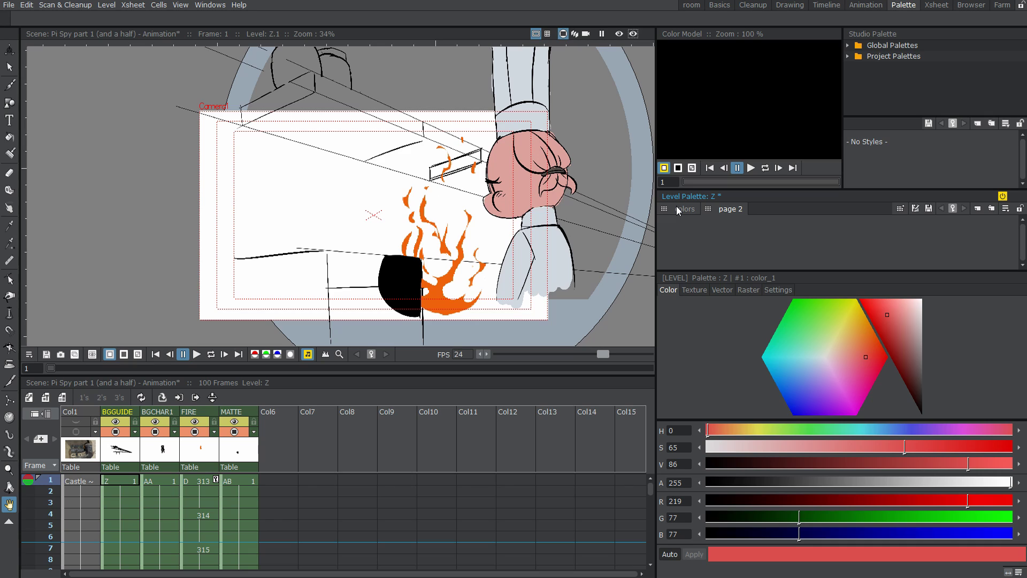
left_click(676, 209)
left_click(728, 209)
right_click(733, 228)
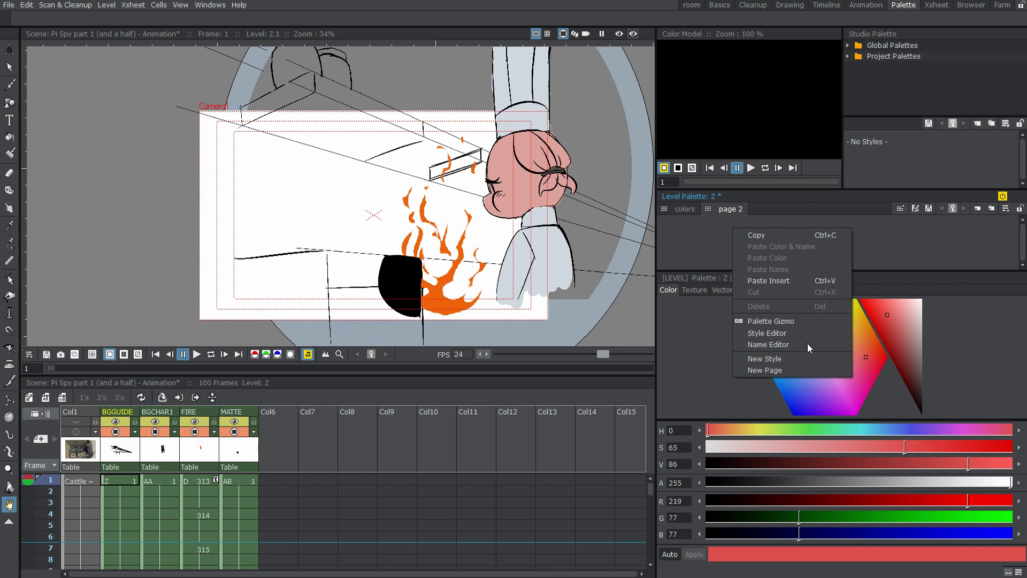
left_click(907, 259)
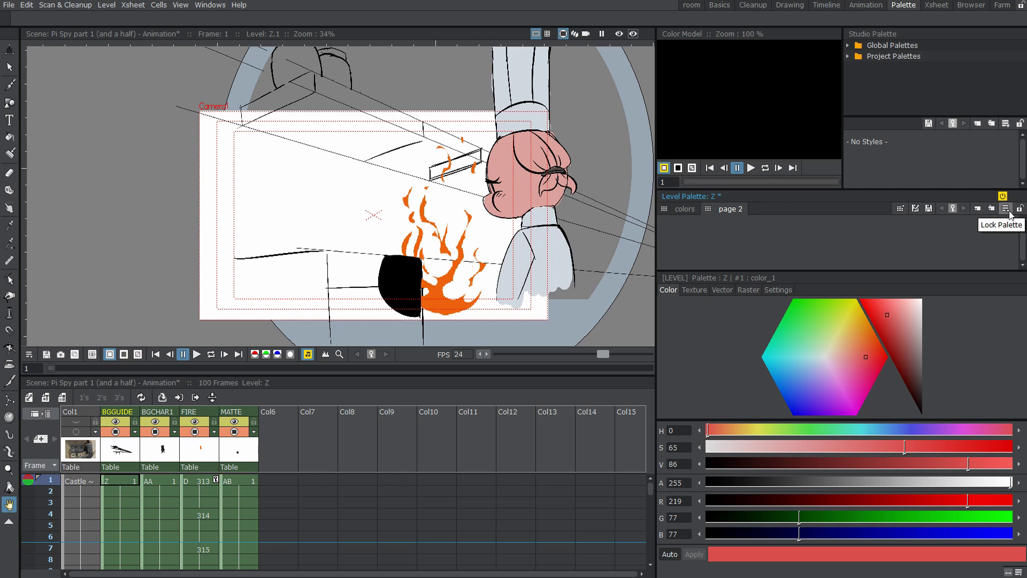
left_click(686, 209)
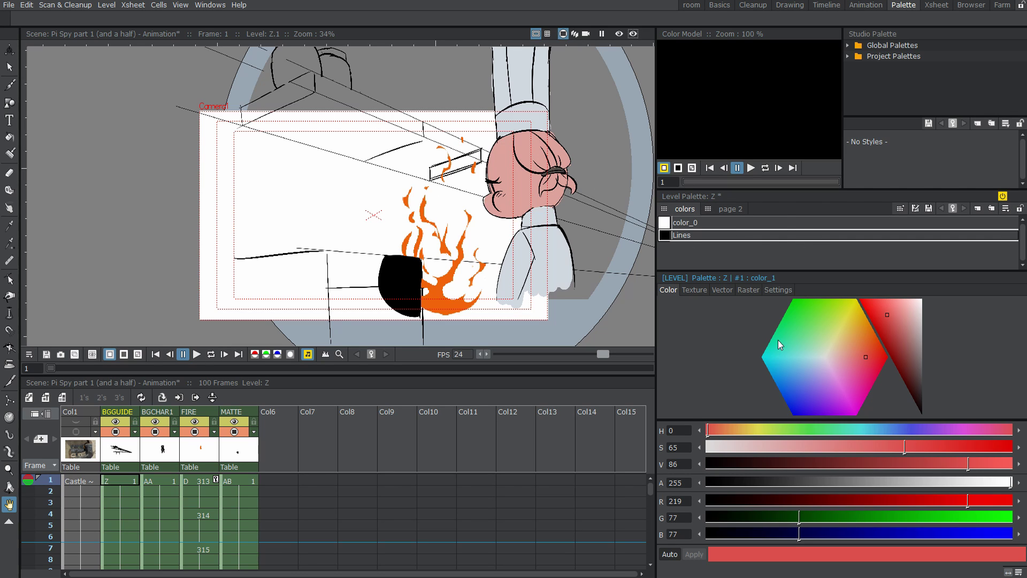
- Show the castle kitchen background by turning on Col1's camstand visibility
scroll(382, 252, "up", 1)
scroll(315, 224, "up", 1)
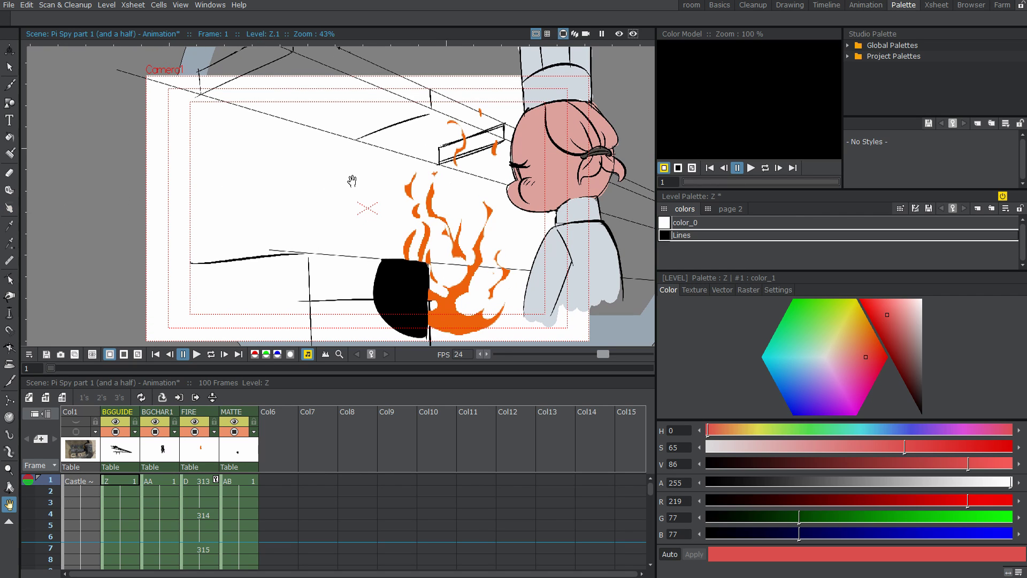
left_click(76, 432)
left_click(120, 480)
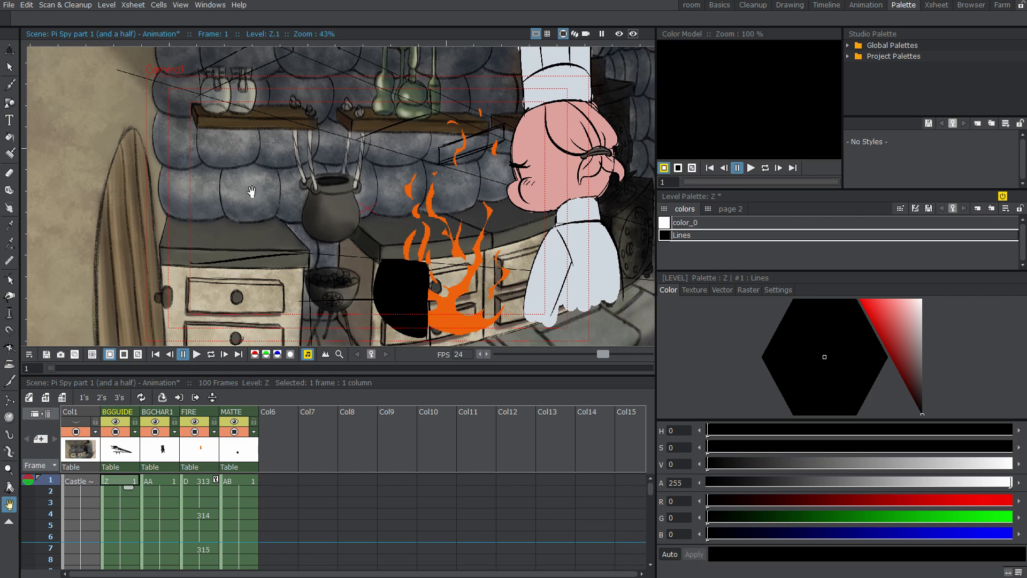
scroll(348, 175, "up", 3)
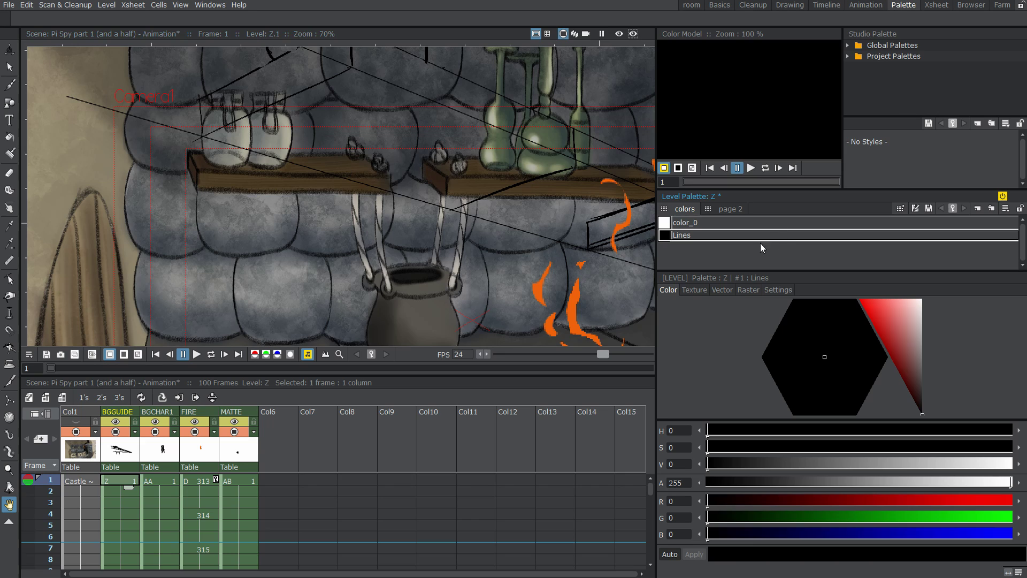
- Add a new style to the colors page and rename it 'Wood'
left_click(682, 246)
right_click(682, 246)
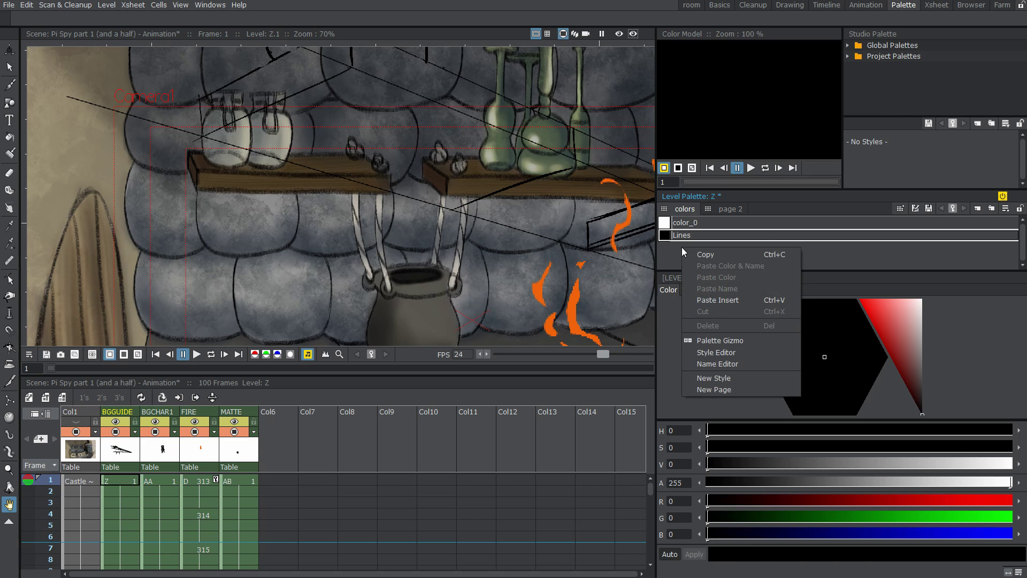
left_click(701, 377)
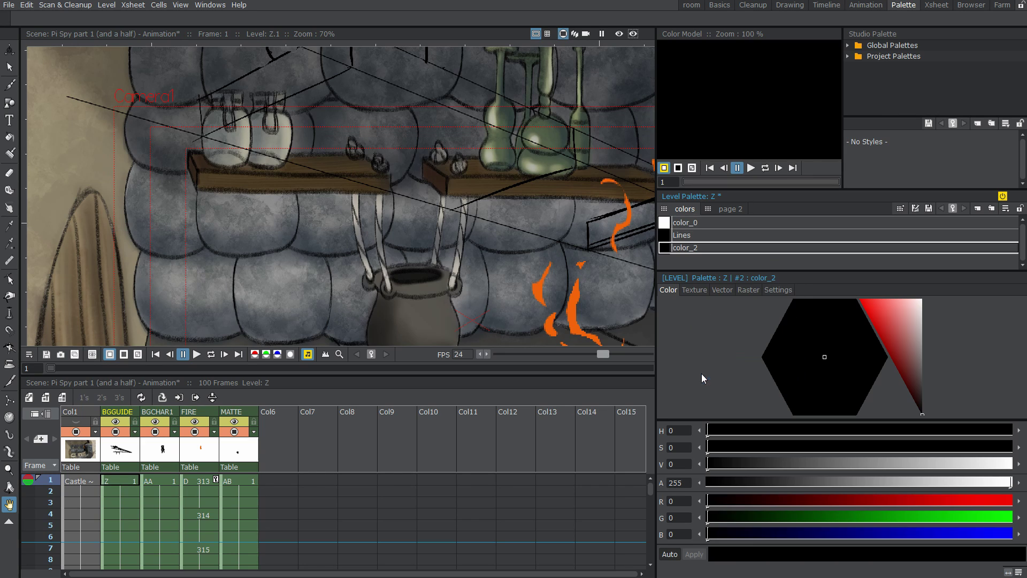
double_click(687, 248)
type("Wood")
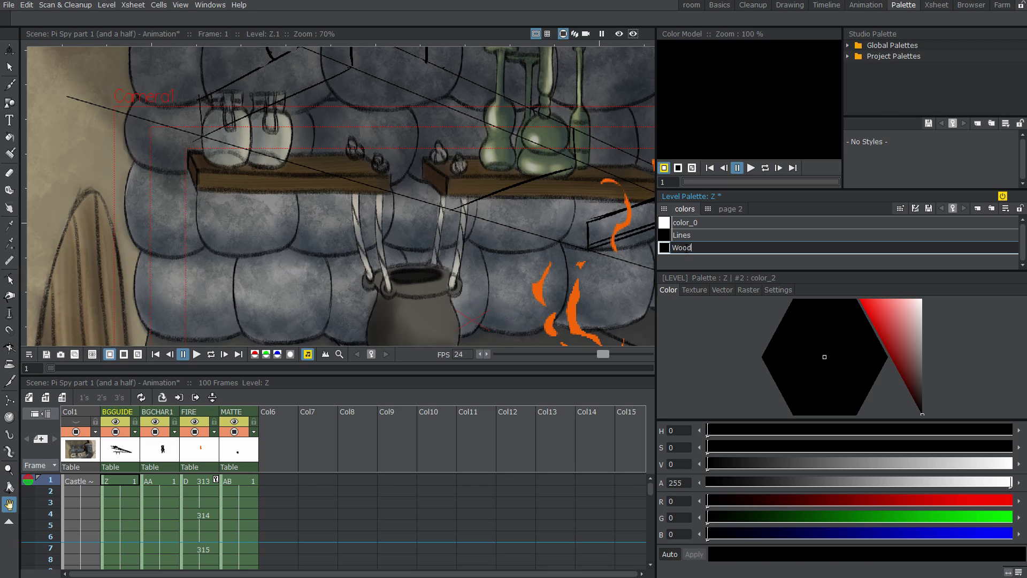
key("Return")
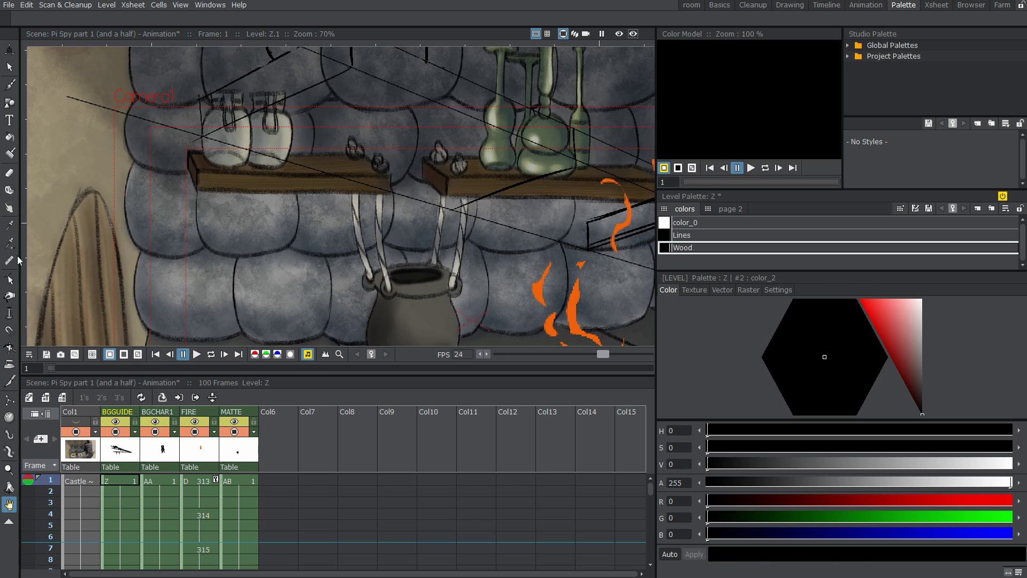
- Use the Style Picker to check the shelf's style, then reselect the Wood style
left_click(11, 242)
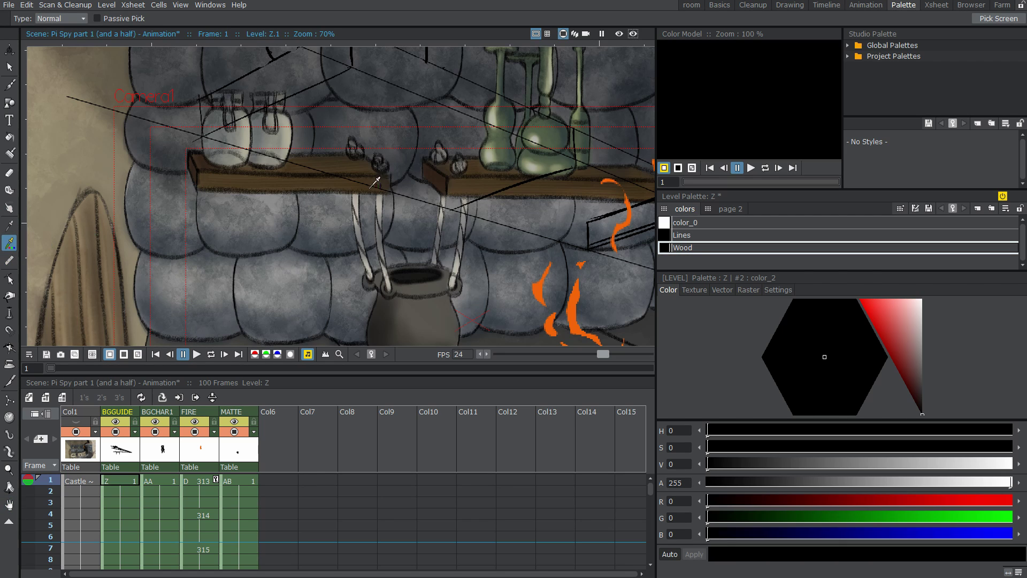
left_click_drag(459, 183, 442, 183)
key("k")
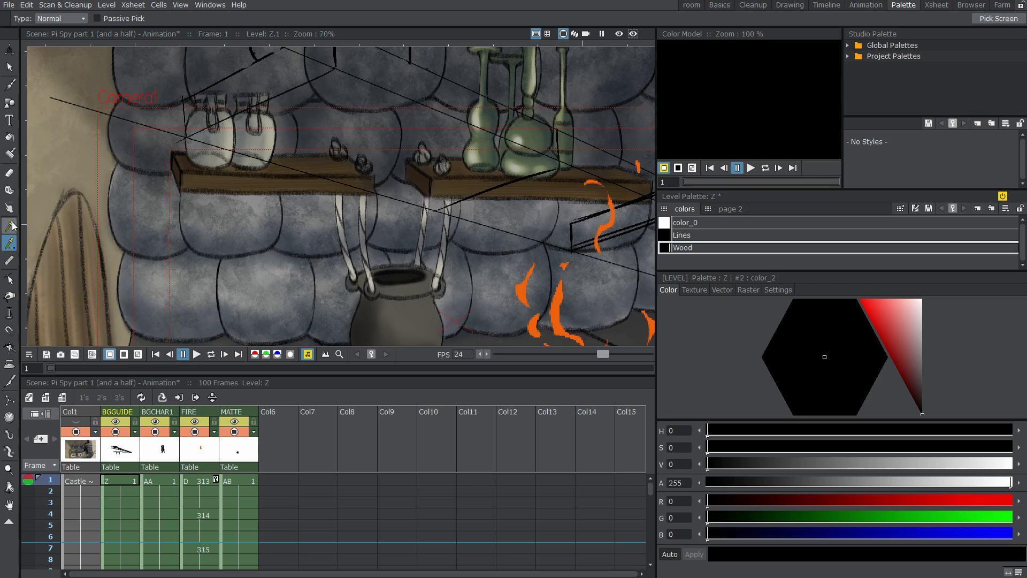
left_click(275, 184)
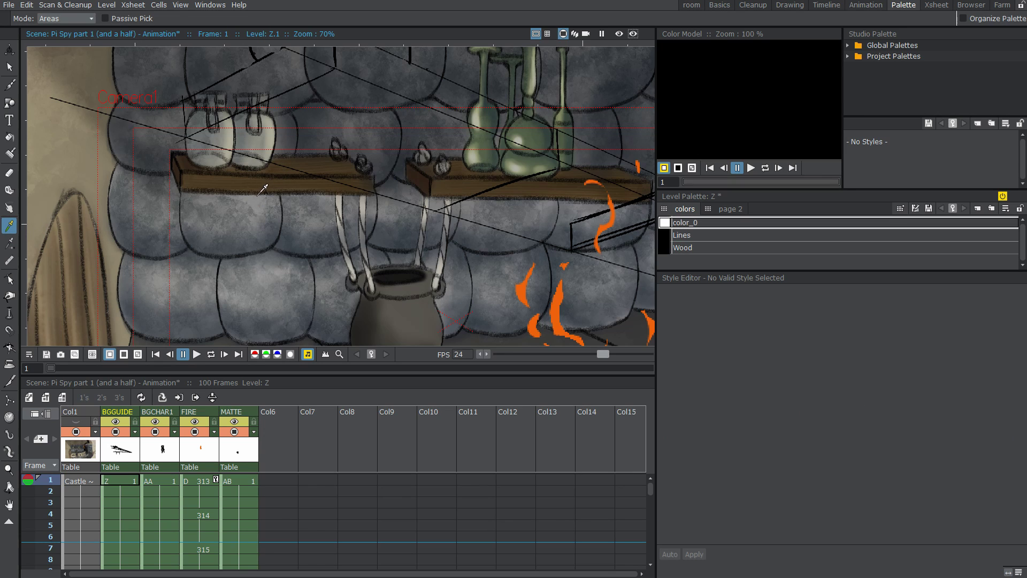
left_click(682, 250)
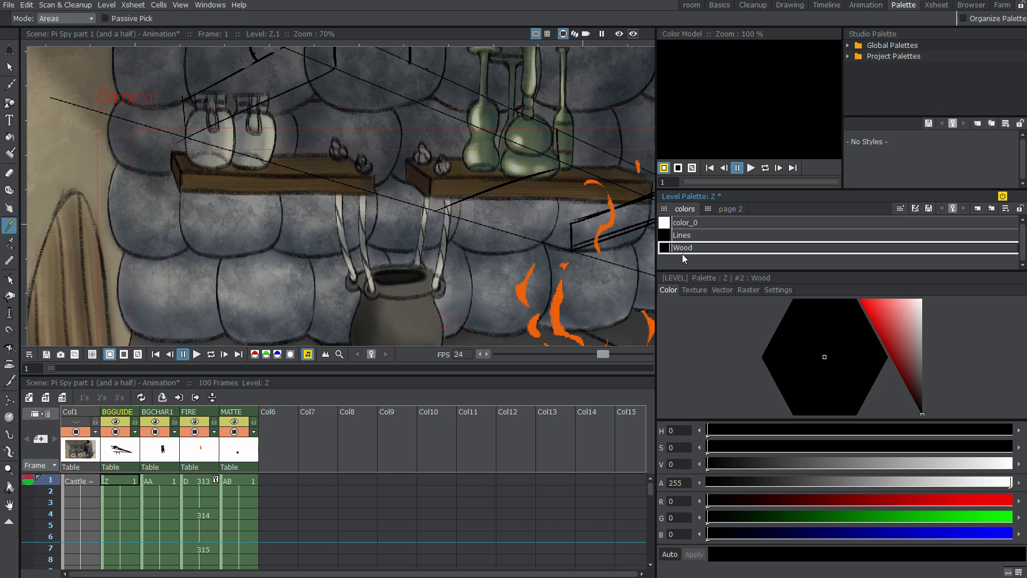
- Sample the shelf's brown (R 75, G 61, B 38) into the Wood style
left_click(10, 244)
left_click_drag(198, 208, 230, 197)
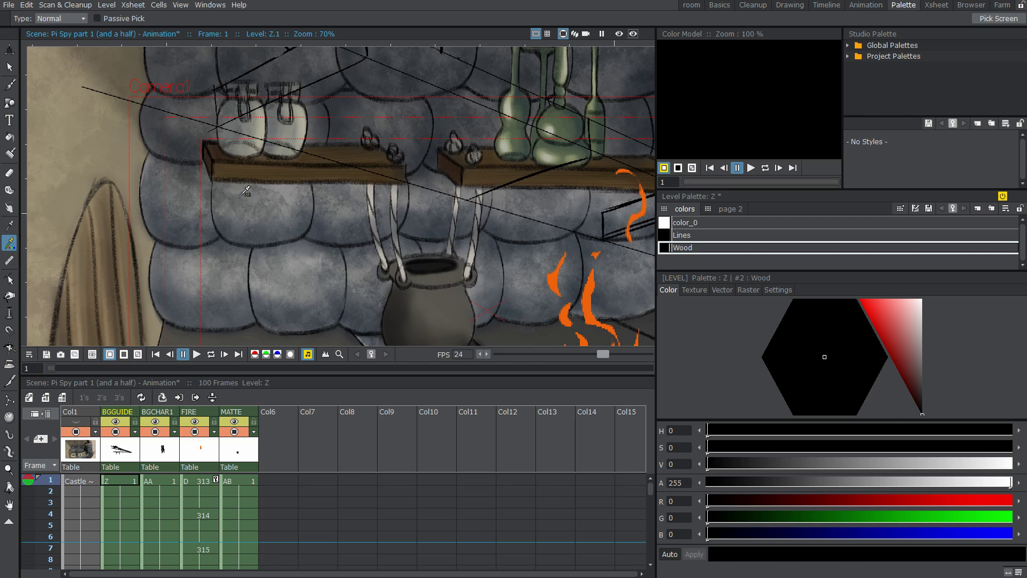
left_click(223, 172)
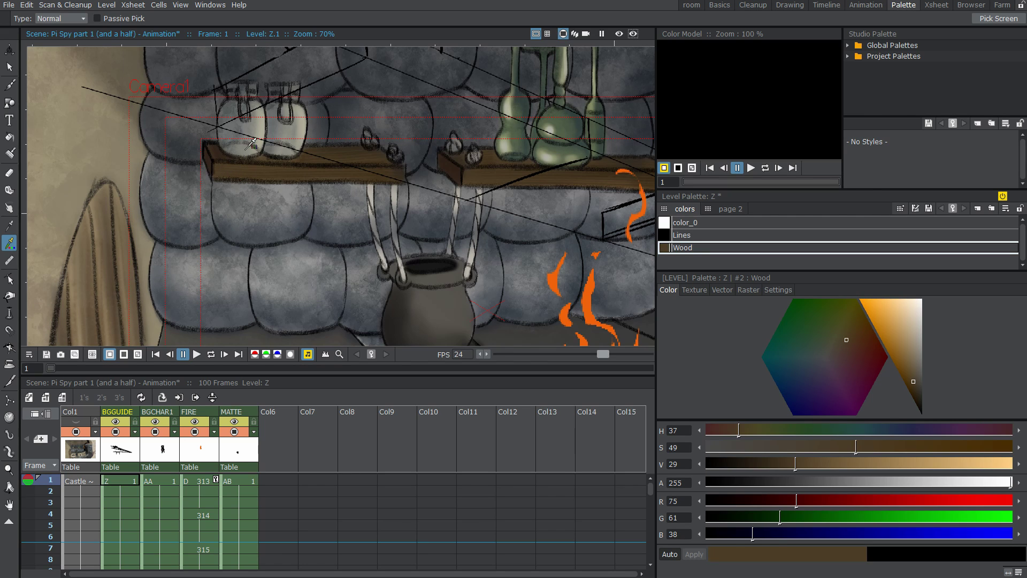
scroll(251, 144, "down", 3)
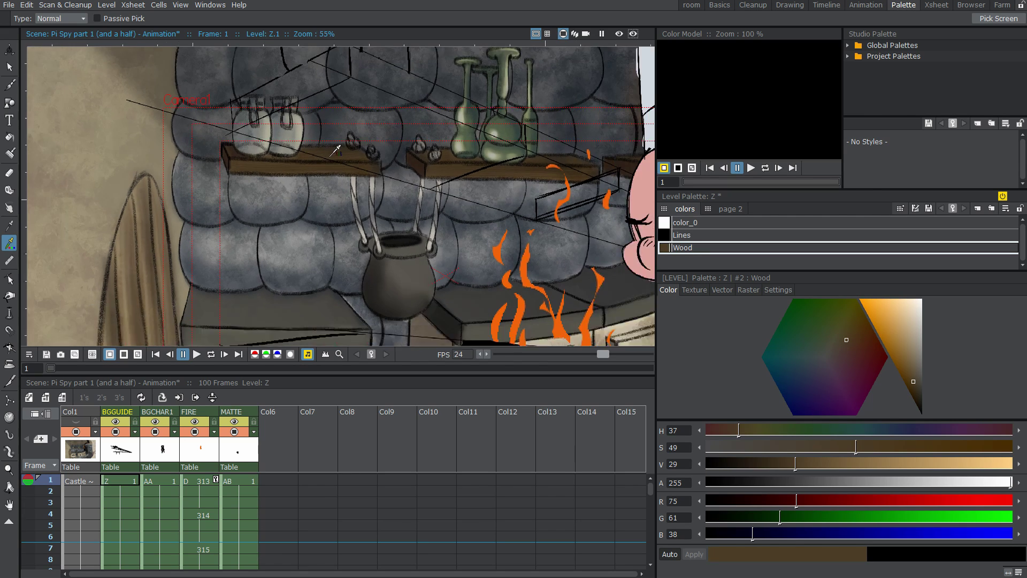
scroll(356, 181, "up", 1)
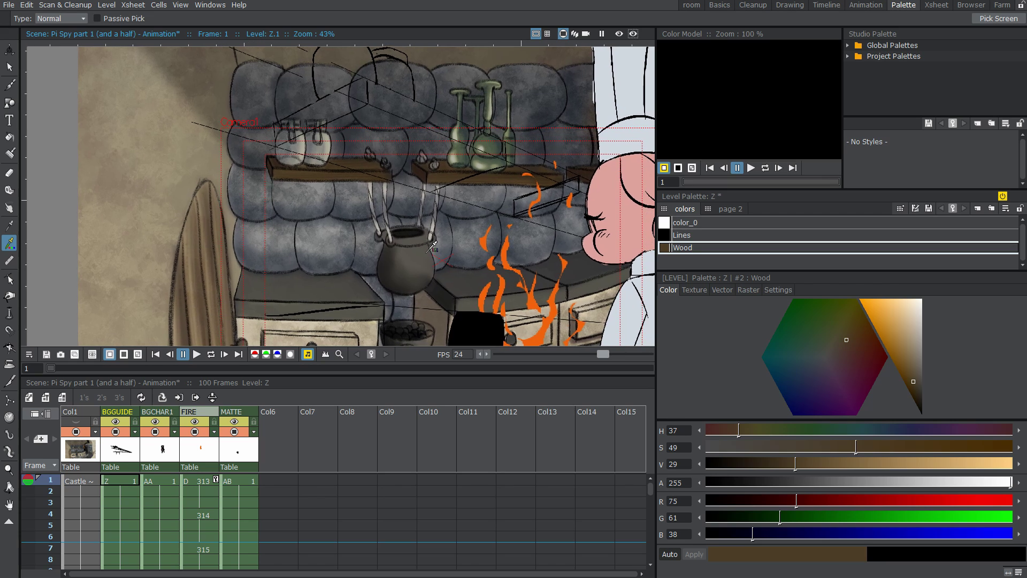
scroll(501, 185, "up", 3)
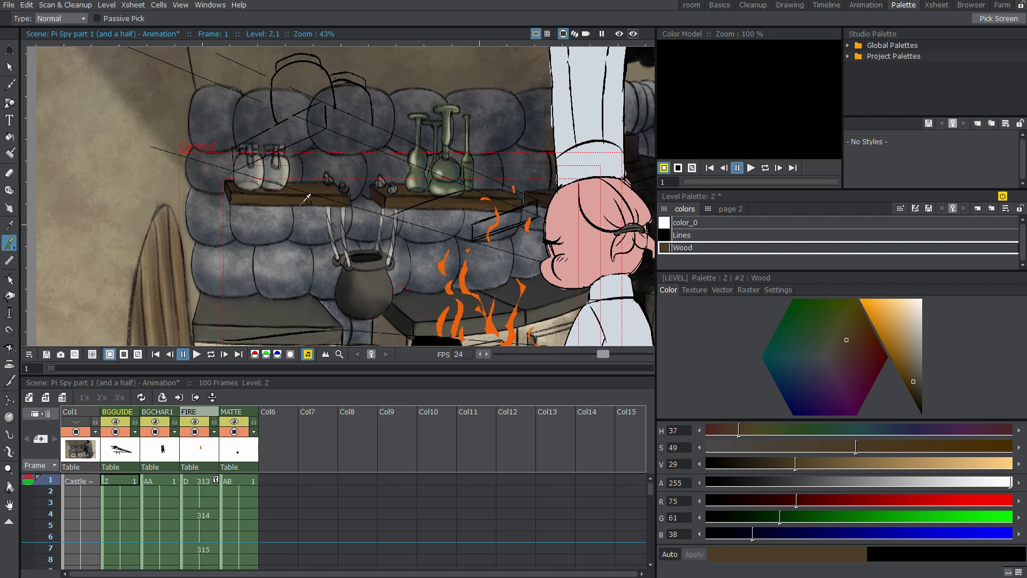
scroll(303, 222, "up", 1)
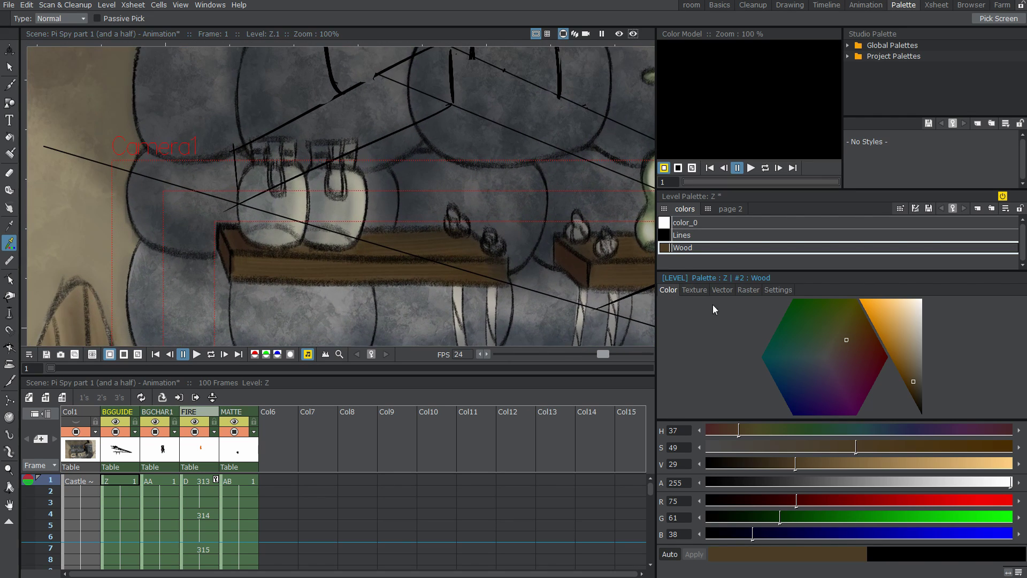
right_click(676, 265)
- Add a new style, sample a grey into it, and name it 'Jar'
left_click(696, 396)
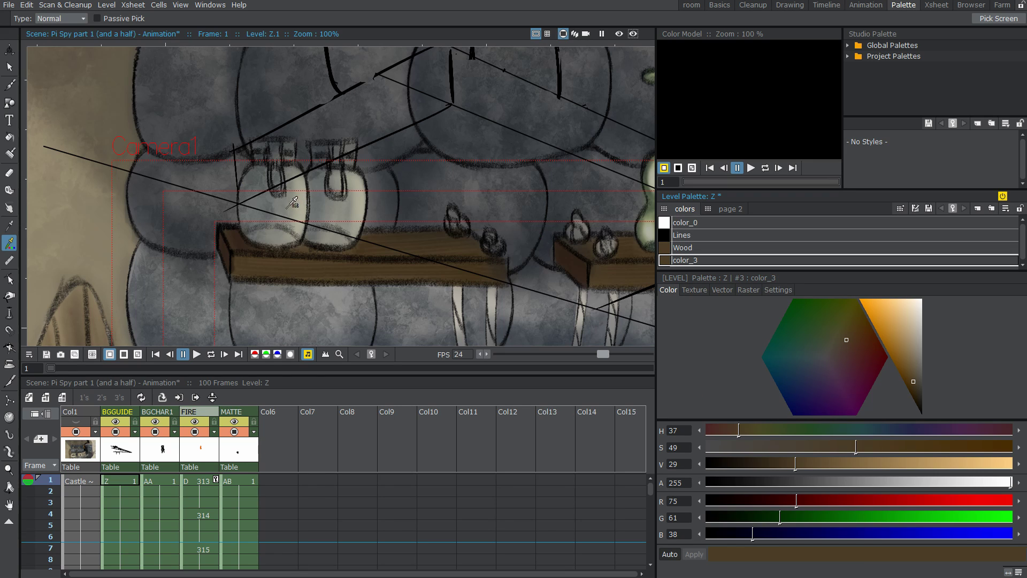
left_click(254, 215)
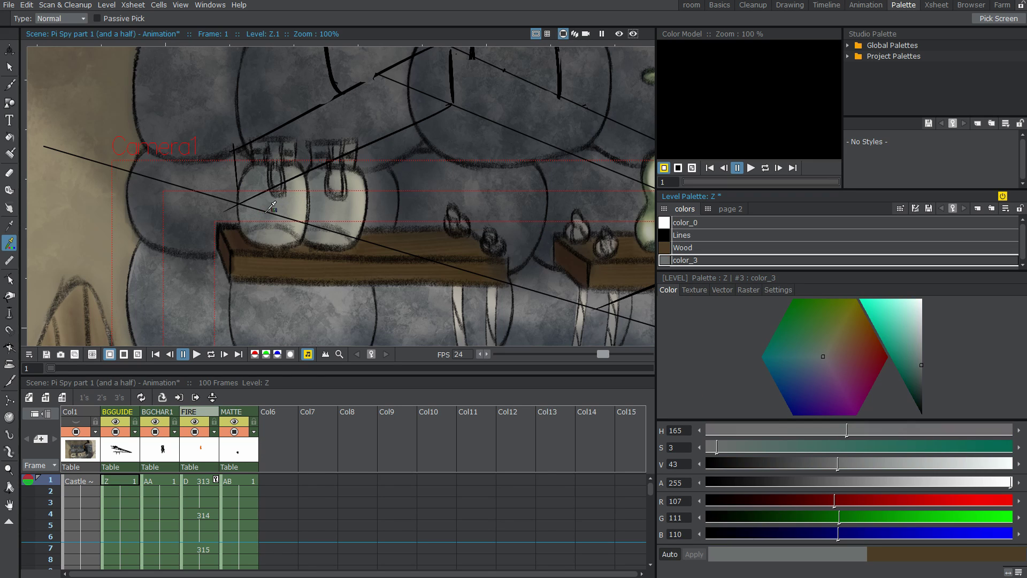
scroll(292, 203, "down", 4)
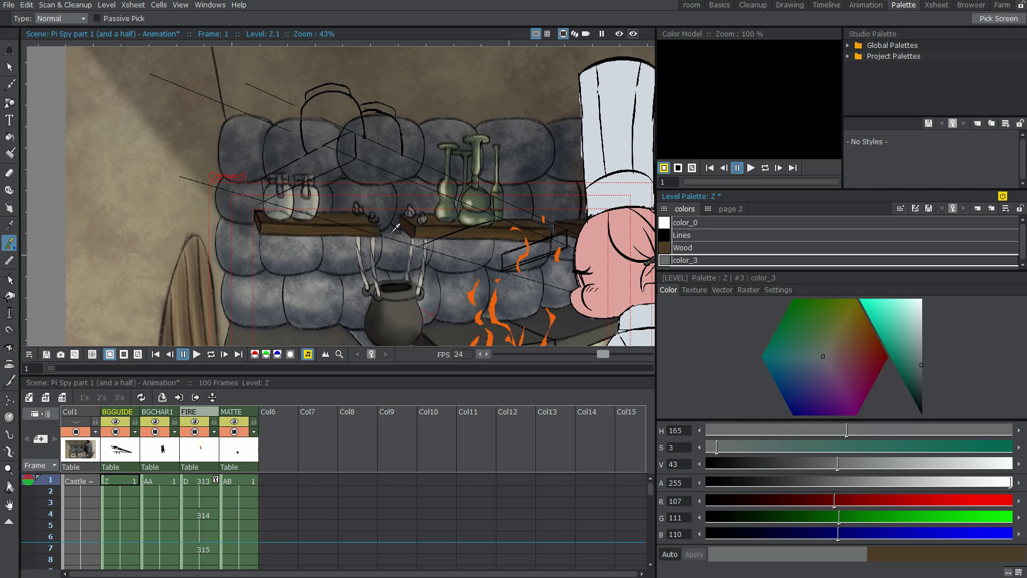
scroll(310, 253, "up", 3)
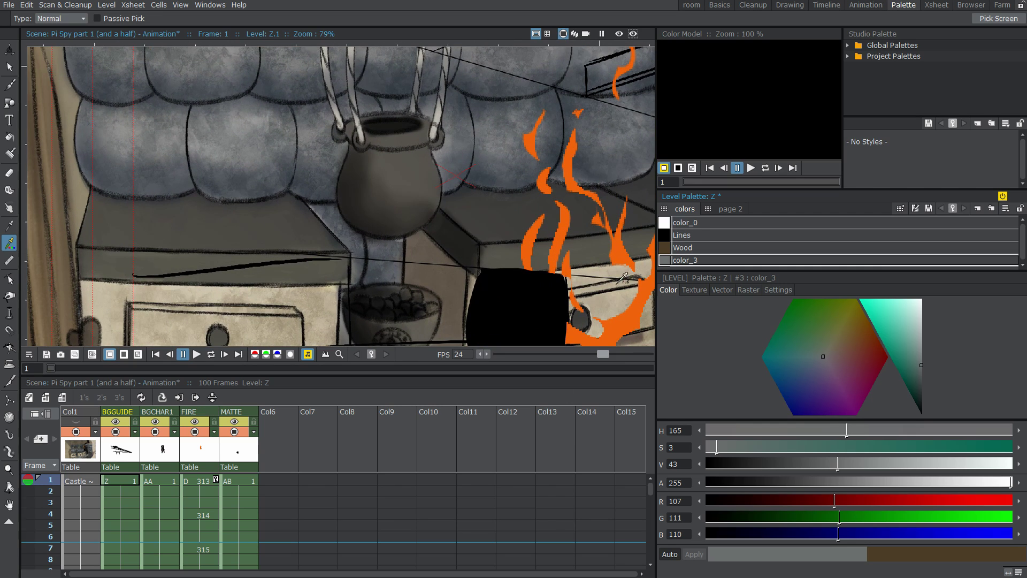
double_click(688, 260)
left_click(673, 294)
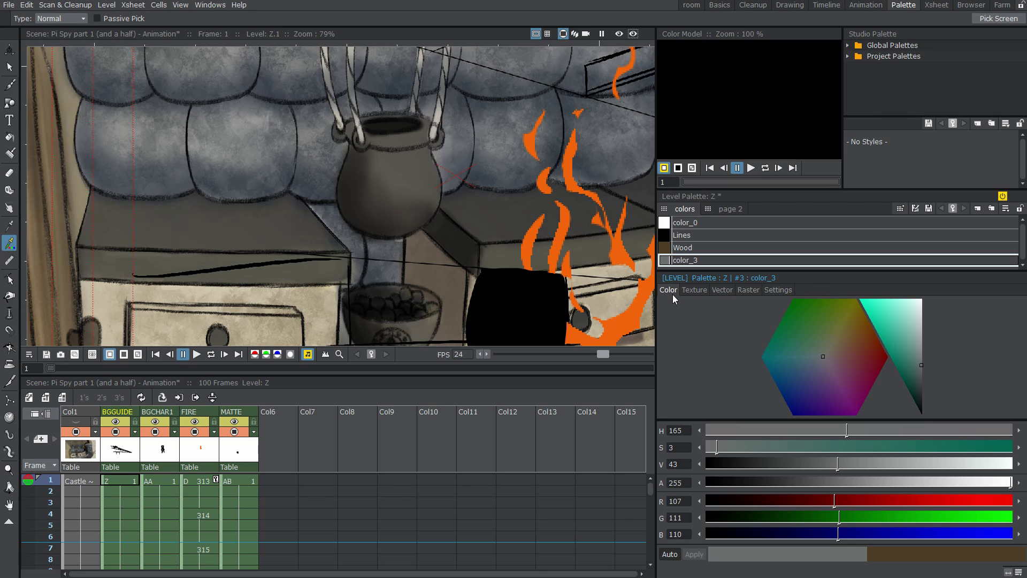
double_click(679, 261)
type("Jar")
key("Return")
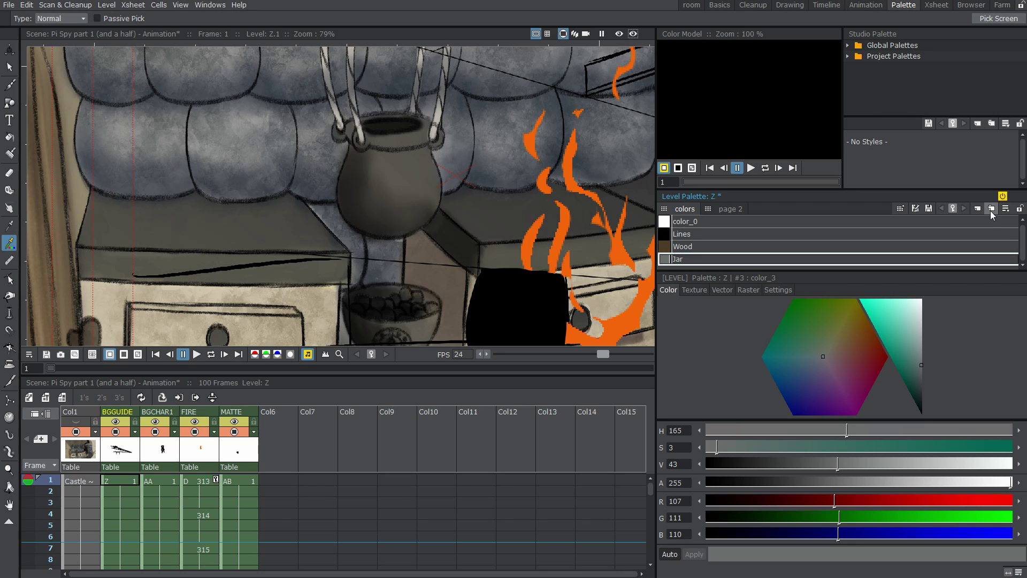
- Add a 'Counter' style coloured R 73, G 72, B 66, then hide the castle background
left_click(978, 210)
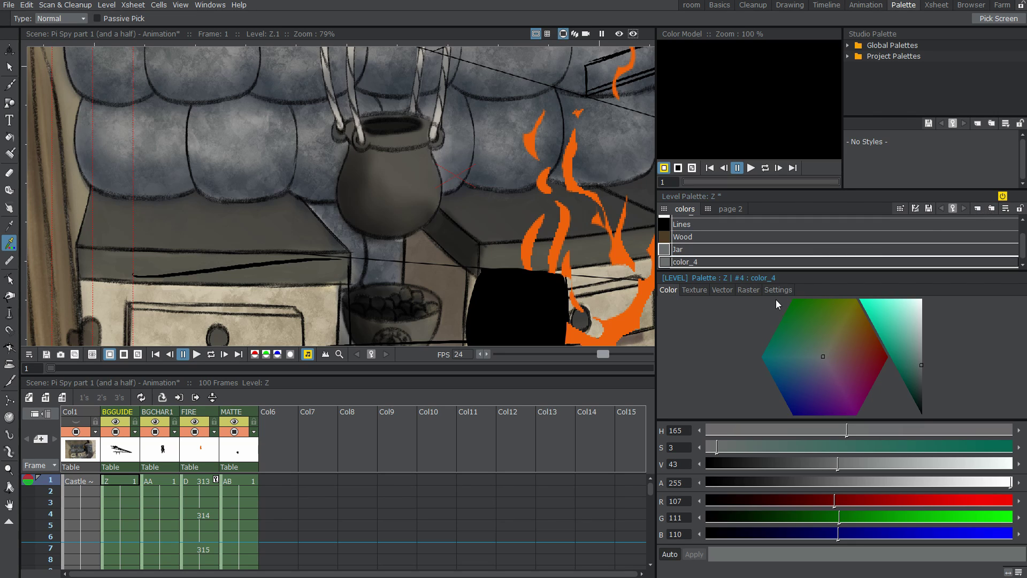
double_click(694, 262)
type("Co")
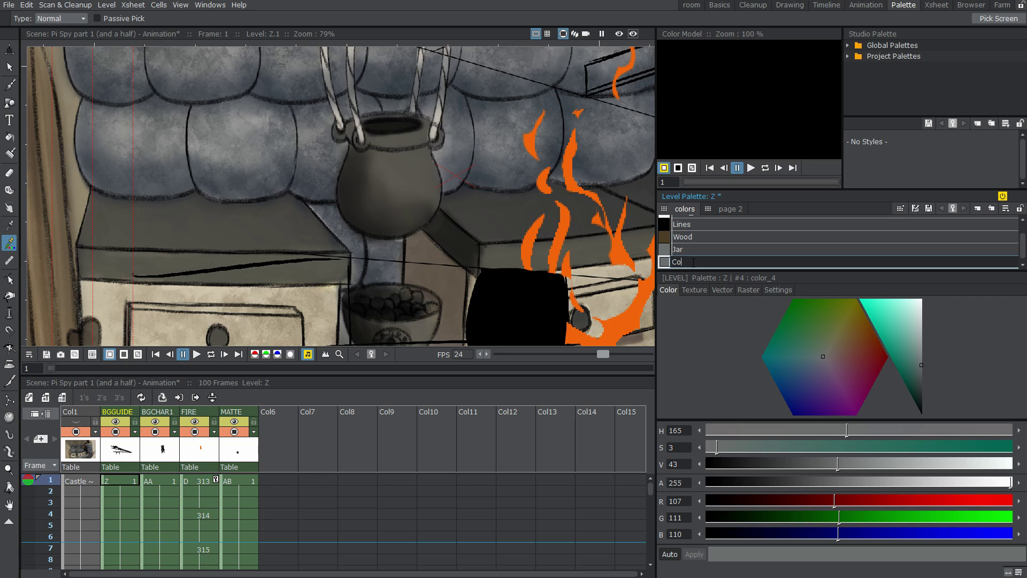
type("unter")
key("Return")
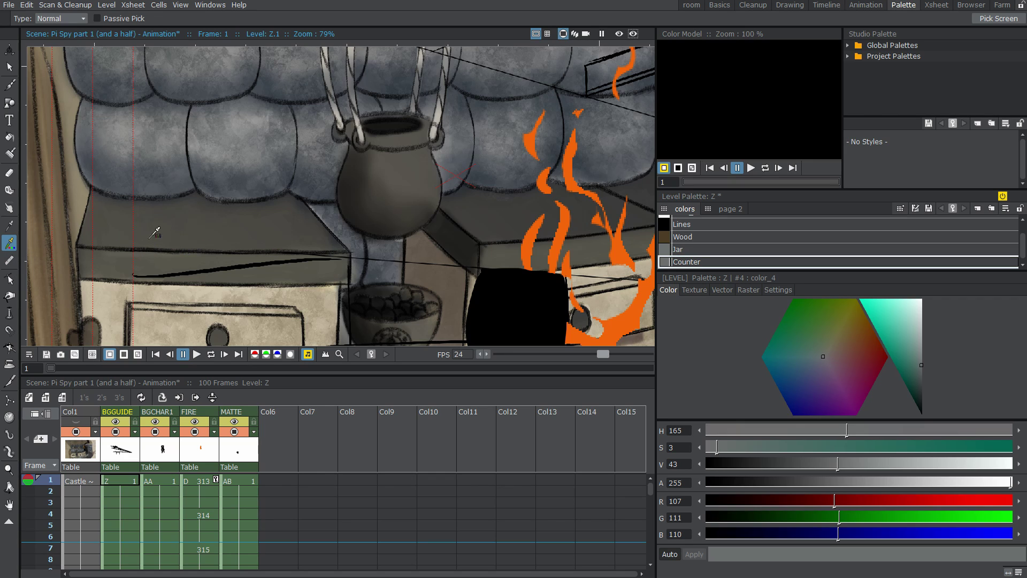
left_click(211, 218)
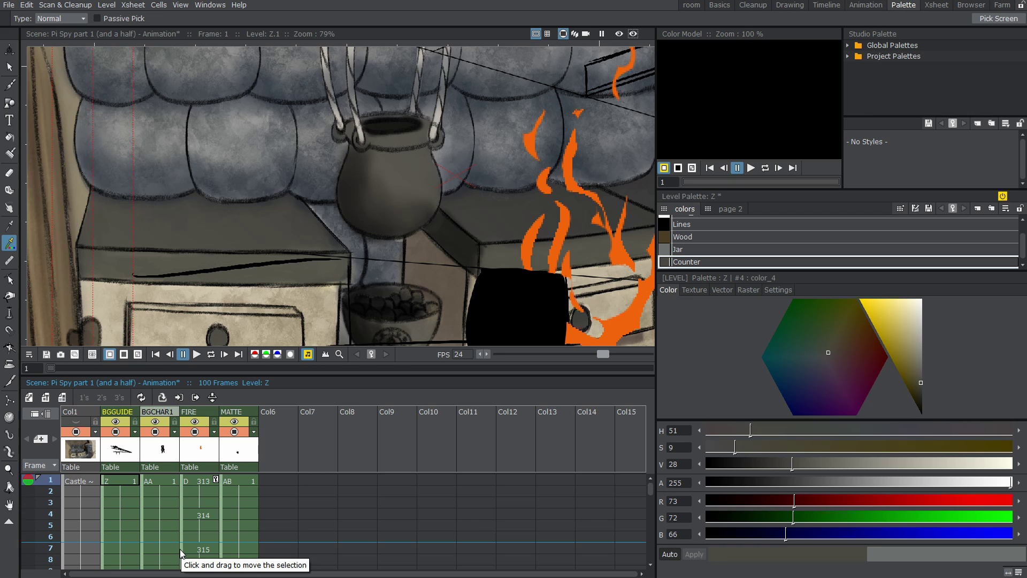
left_click(83, 433)
left_click(119, 480)
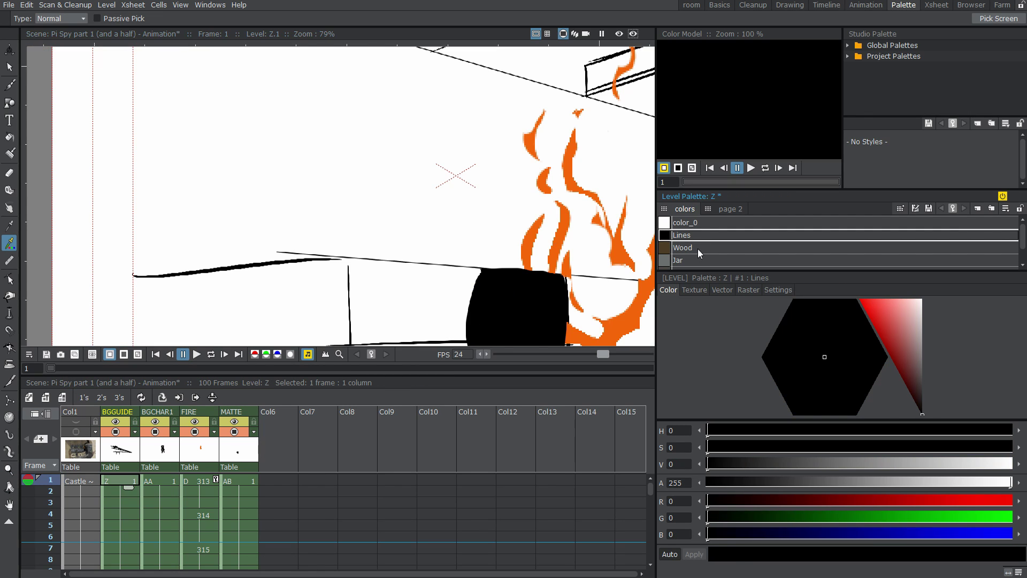
- Brush the Wood style's brown over the shelf beam
scroll(469, 167, "down", 4)
scroll(468, 167, "up", 2)
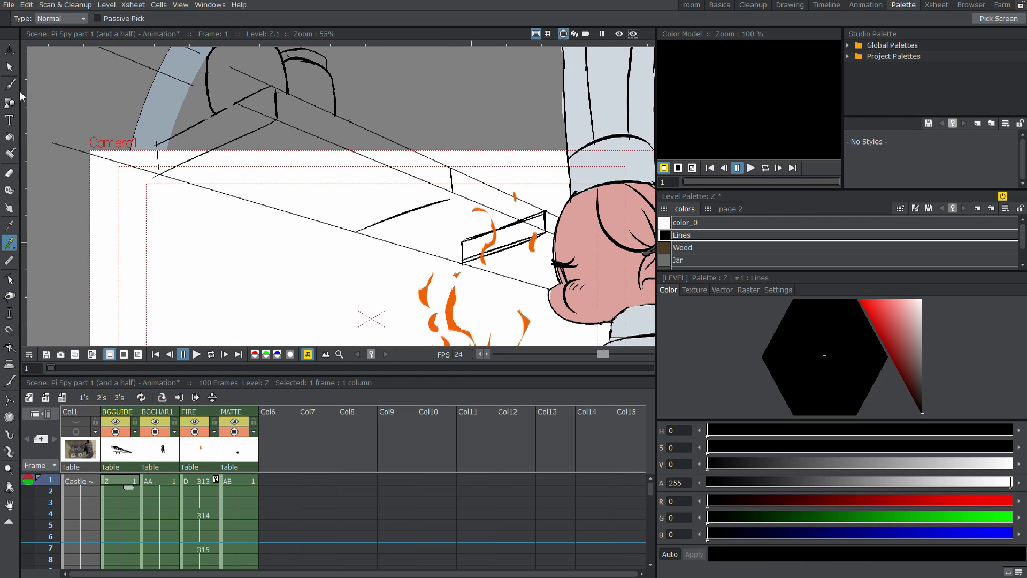
left_click(10, 153)
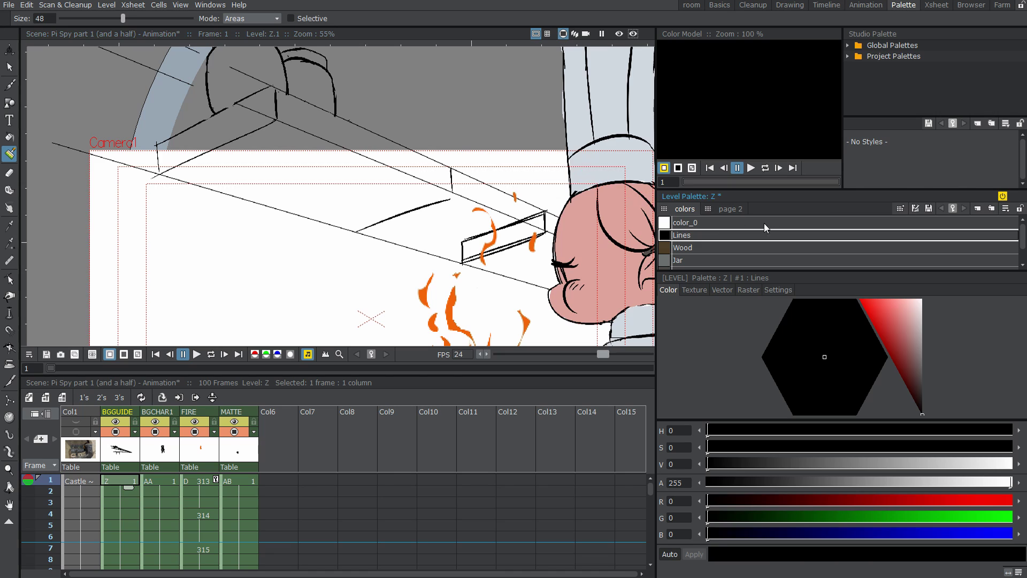
left_click(695, 247)
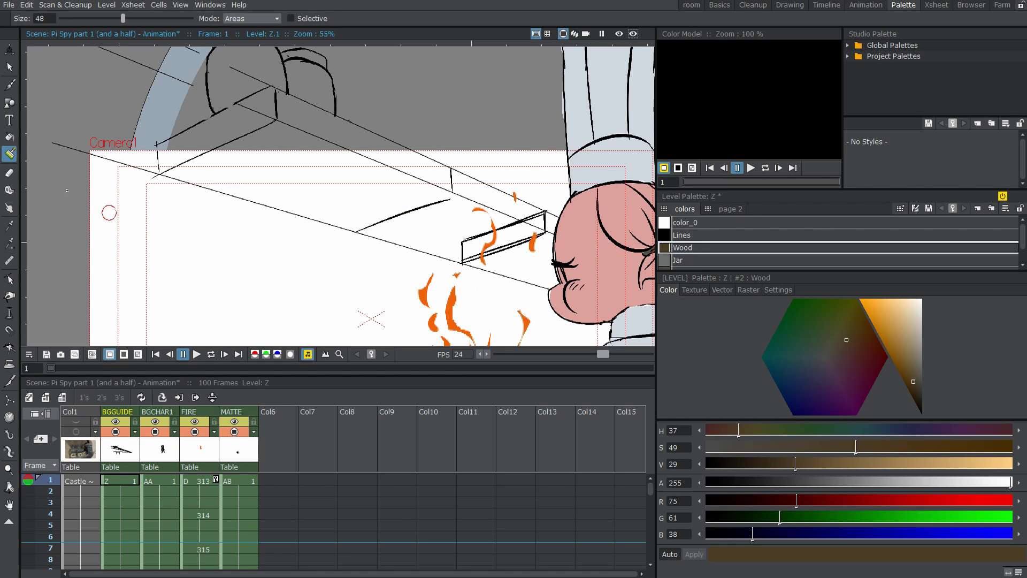
mouse_move(414, 181)
left_mouse_down()
mouse_move(423, 171)
mouse_move(371, 208)
mouse_move(375, 158)
mouse_move(323, 184)
mouse_move(290, 177)
mouse_move(290, 114)
mouse_move(177, 160)
left_mouse_up()
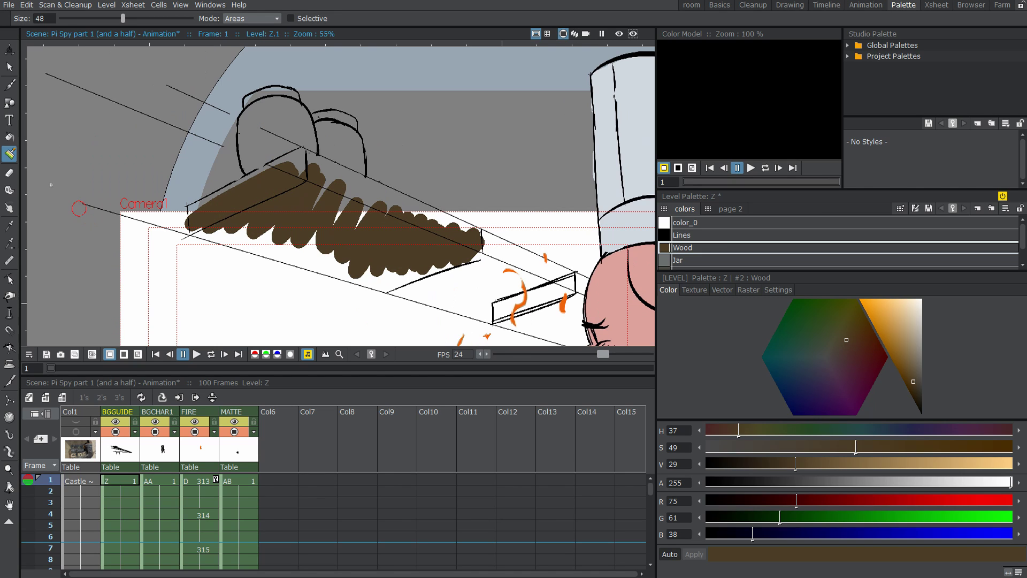
left_click(10, 137)
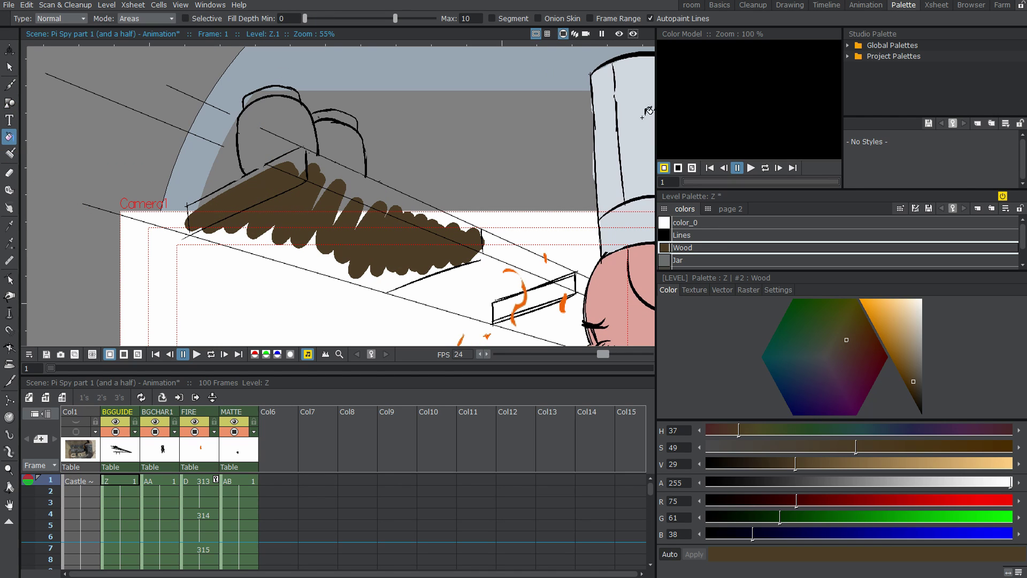
- Fill the two jars and the beam's top face with the Jar grey, then save with Ctrl+S
left_click(702, 261)
left_click(354, 142)
left_click(284, 124)
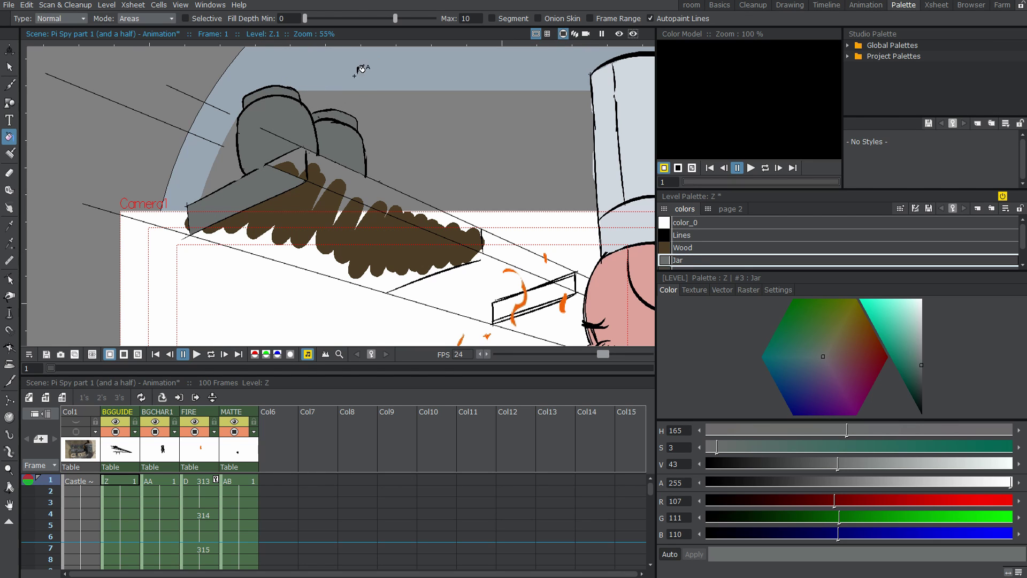
scroll(374, 172, "down", 4)
scroll(347, 148, "up", 2)
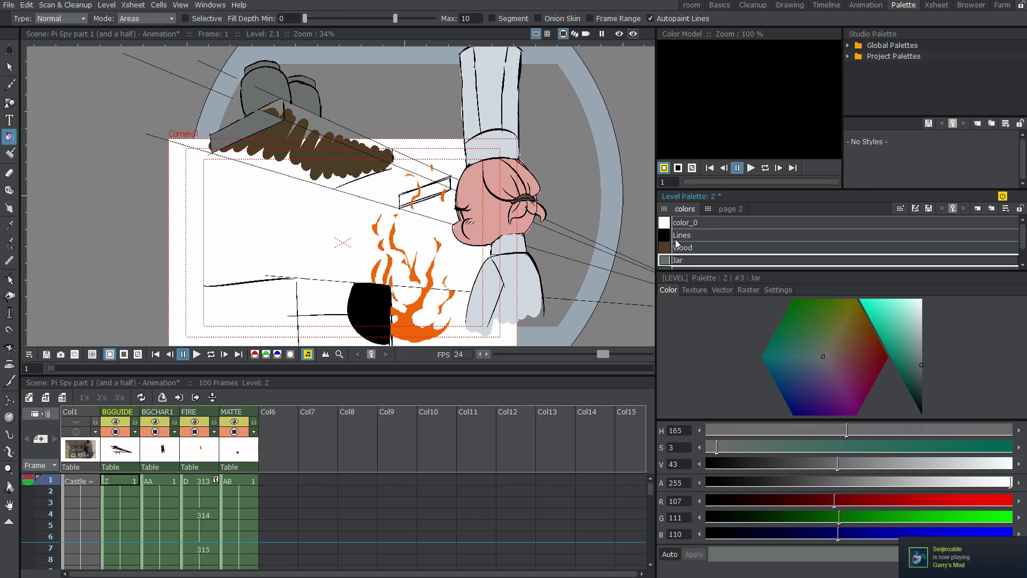
key("ctrl+s")
scroll(347, 147, "up", 4)
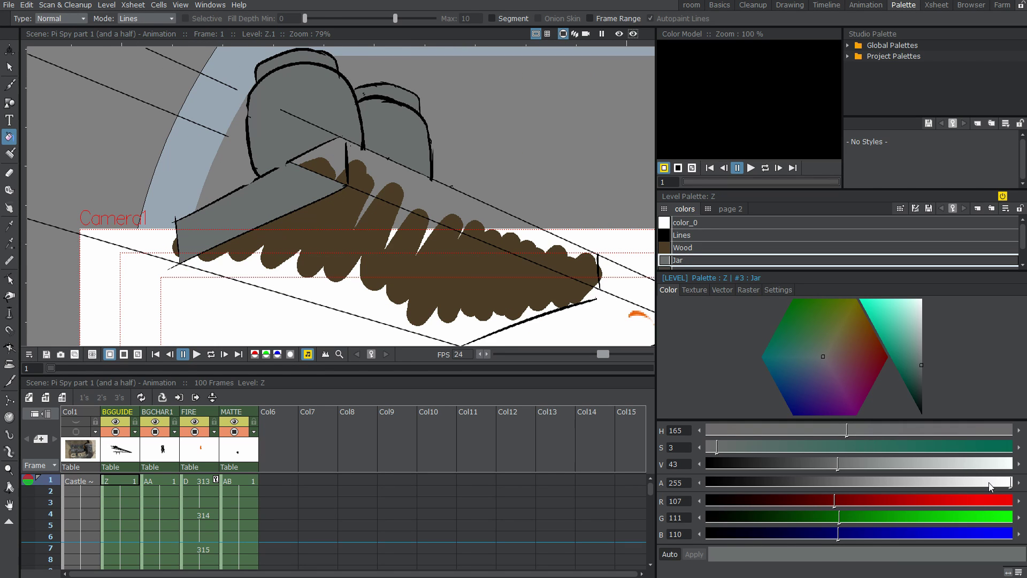
- Lower the Jar style's alpha from 255 to about 117 so the jars turn semi-transparent
left_click_drag(989, 484, 874, 496)
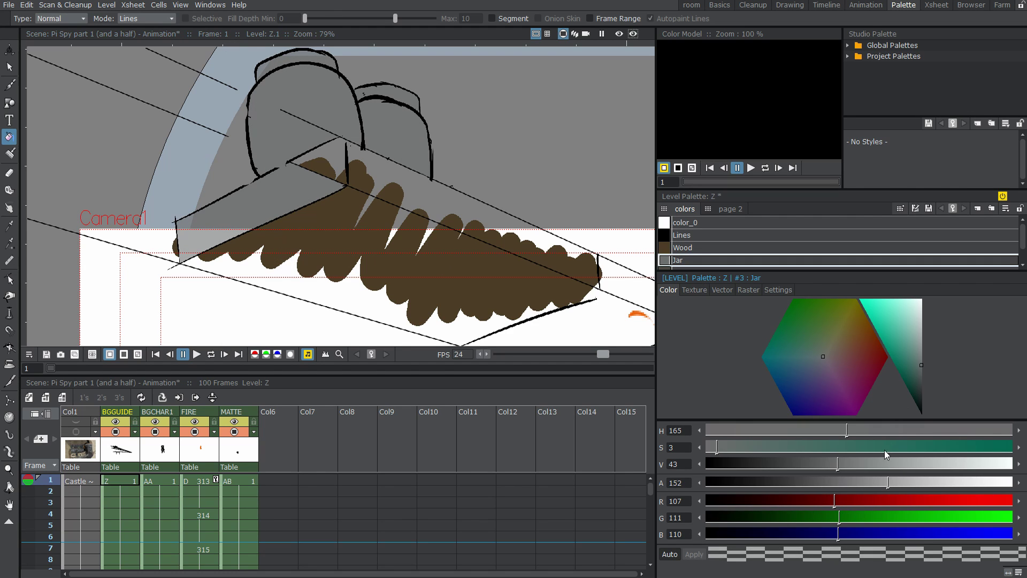
left_click_drag(965, 485, 892, 473)
left_click(706, 267)
scroll(388, 295, "down", 5)
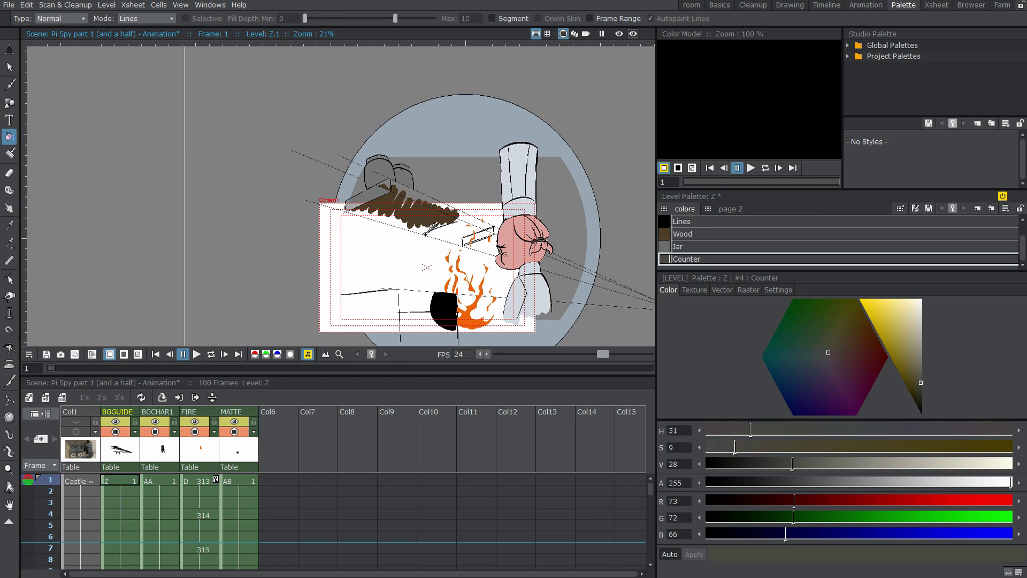
scroll(388, 296, "up", 1)
left_click_drag(387, 296, 374, 208)
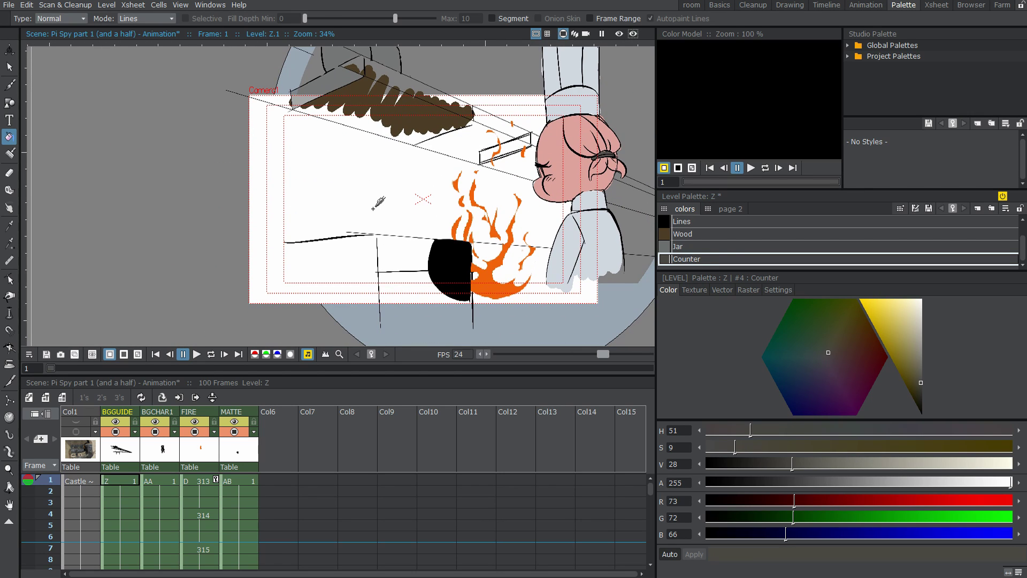
key("p")
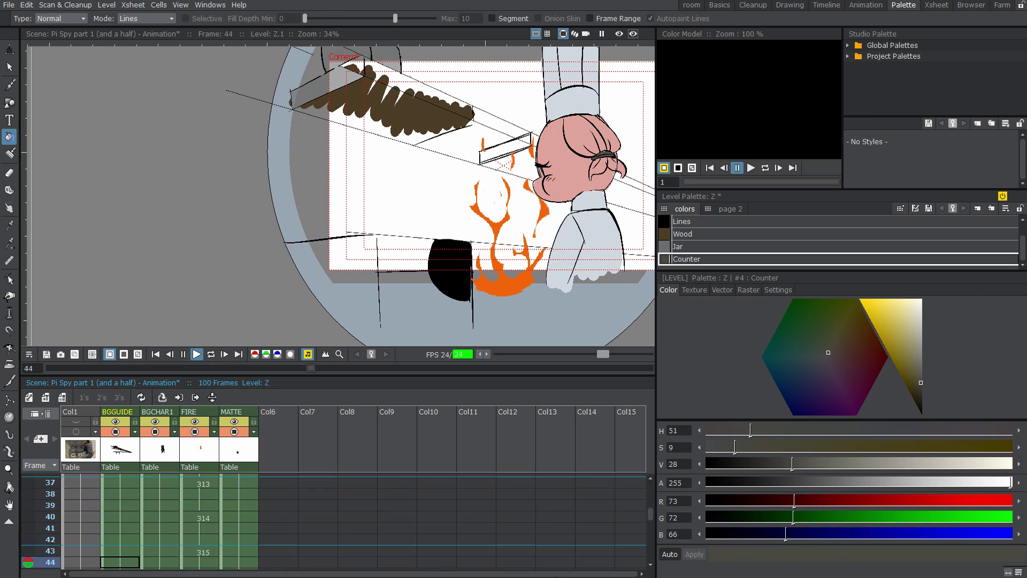
left_click(183, 354)
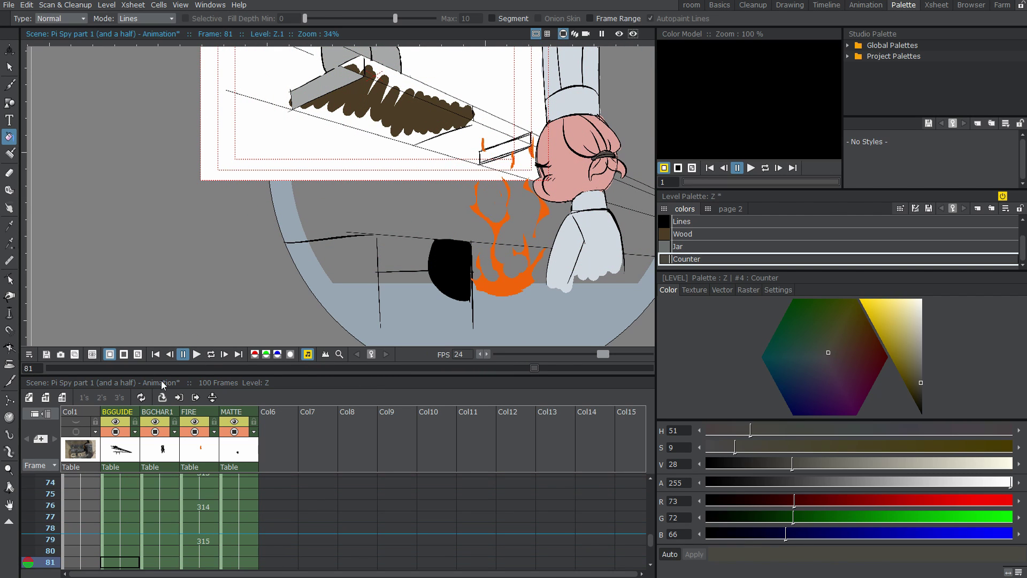
left_click_drag(651, 539, 651, 482)
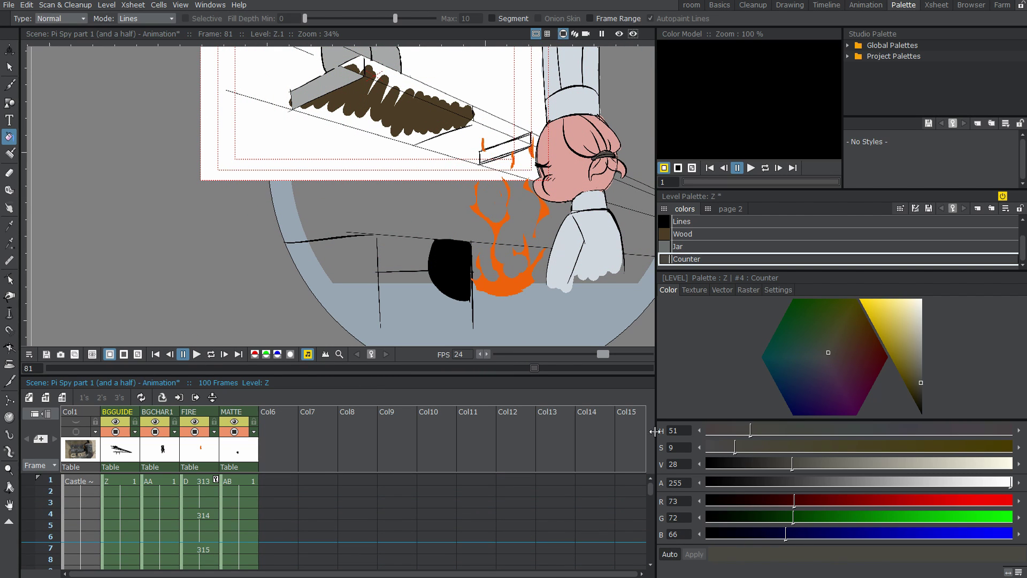
left_click(142, 481)
left_click(118, 481)
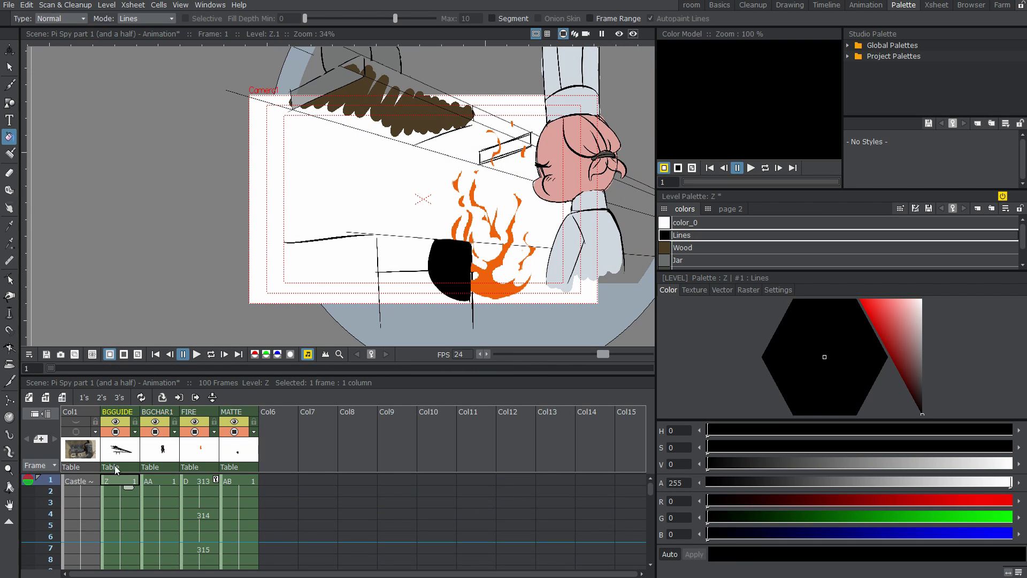
left_click(9, 153)
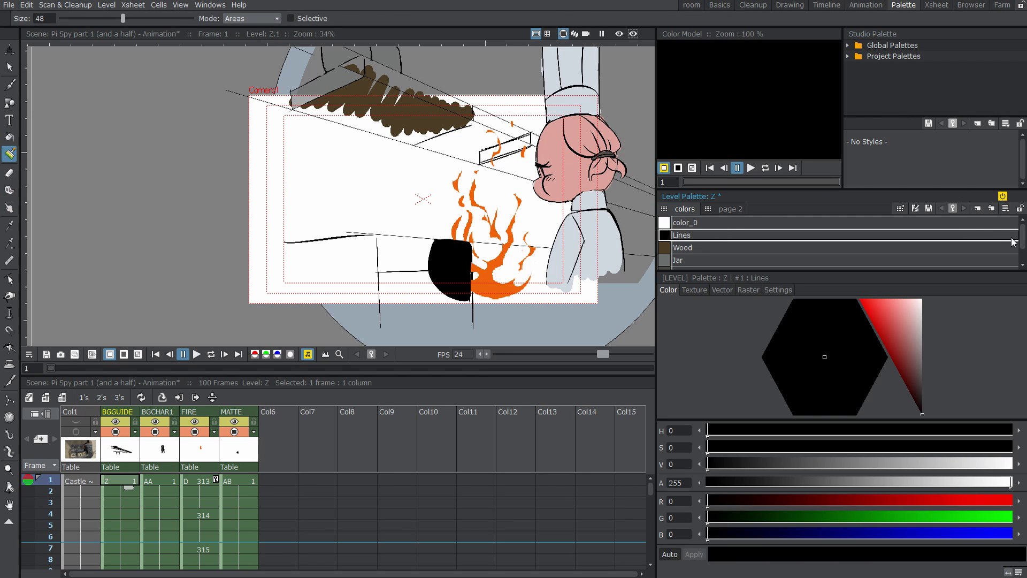
scroll(1019, 241, "down", 1)
left_click(883, 258)
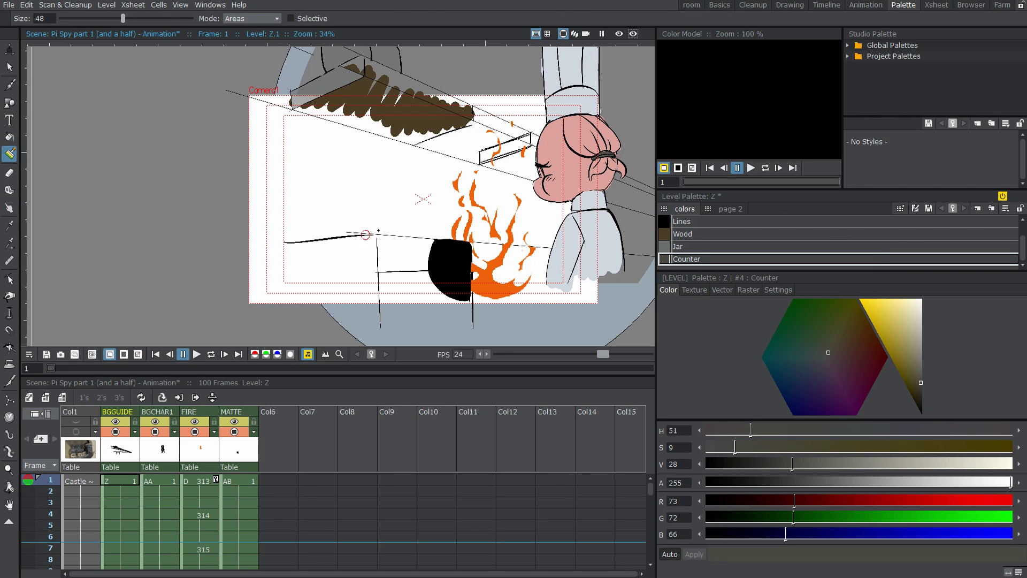
mouse_move(366, 234)
left_mouse_down()
mouse_move(384, 254)
mouse_move(367, 263)
mouse_move(326, 253)
mouse_move(367, 251)
mouse_move(386, 238)
left_mouse_up()
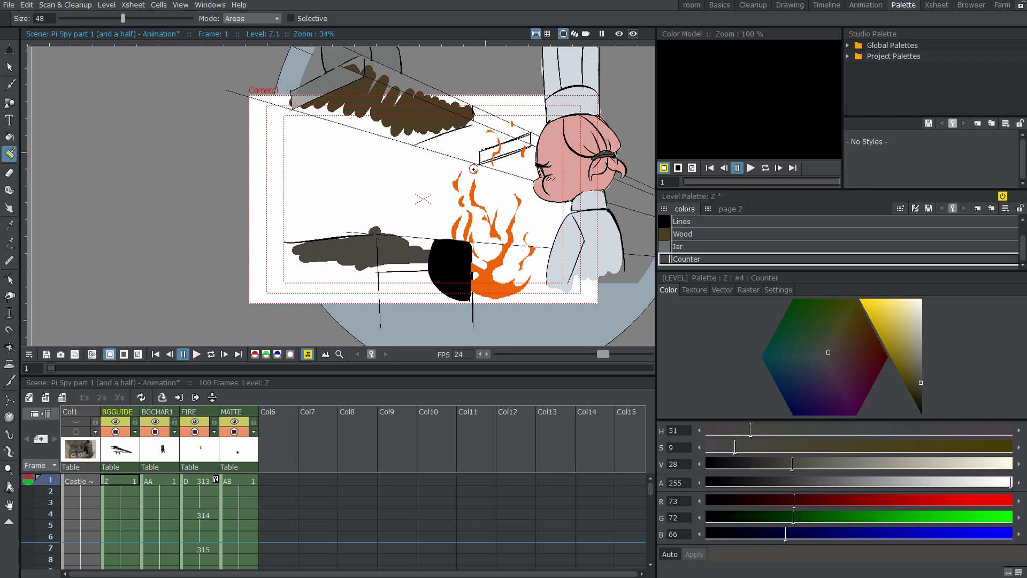
key("ctrl+z")
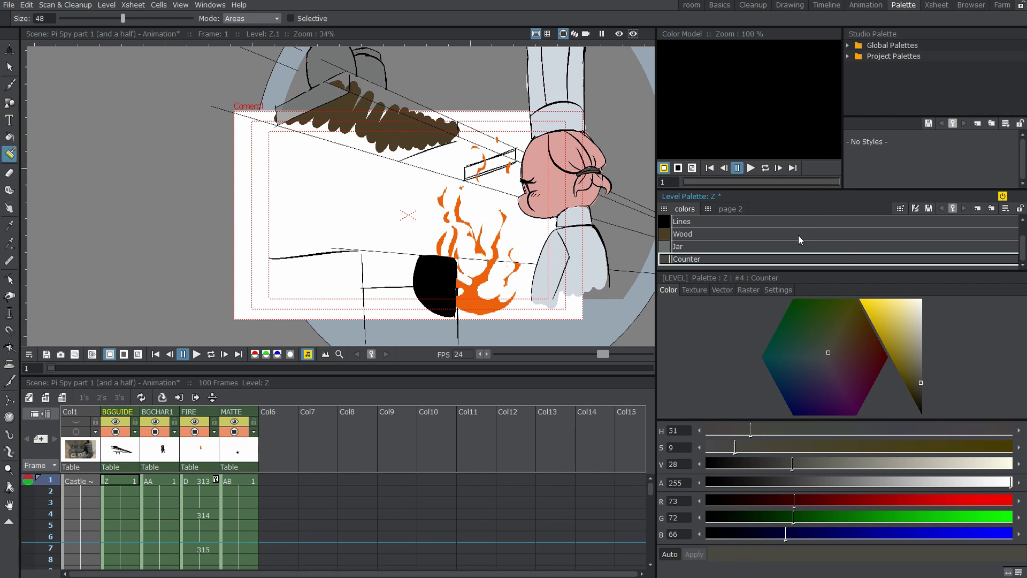
left_click(692, 226)
left_click(699, 255)
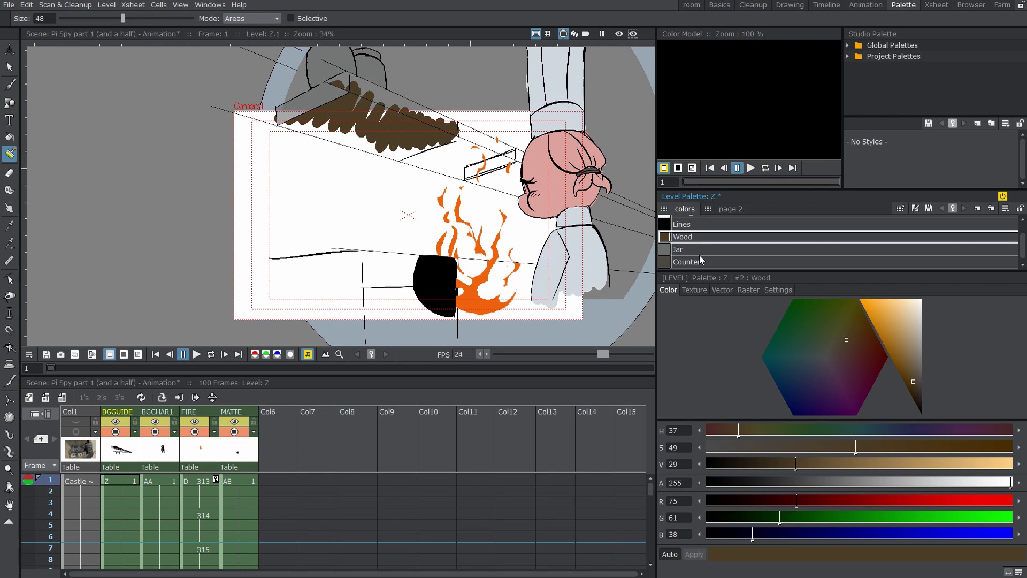
left_click(699, 246)
left_click(701, 261)
left_click(698, 224)
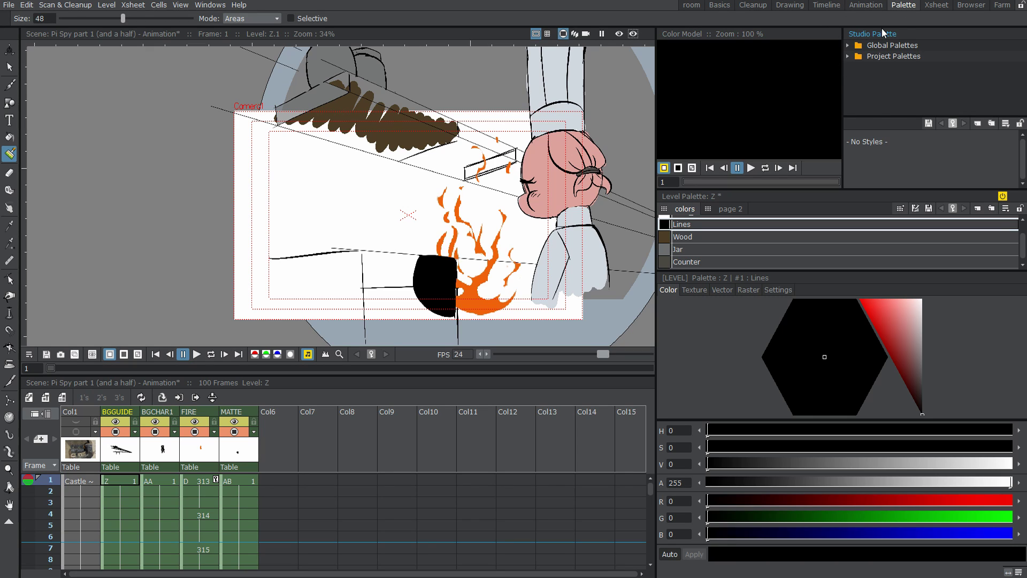
left_click(848, 56)
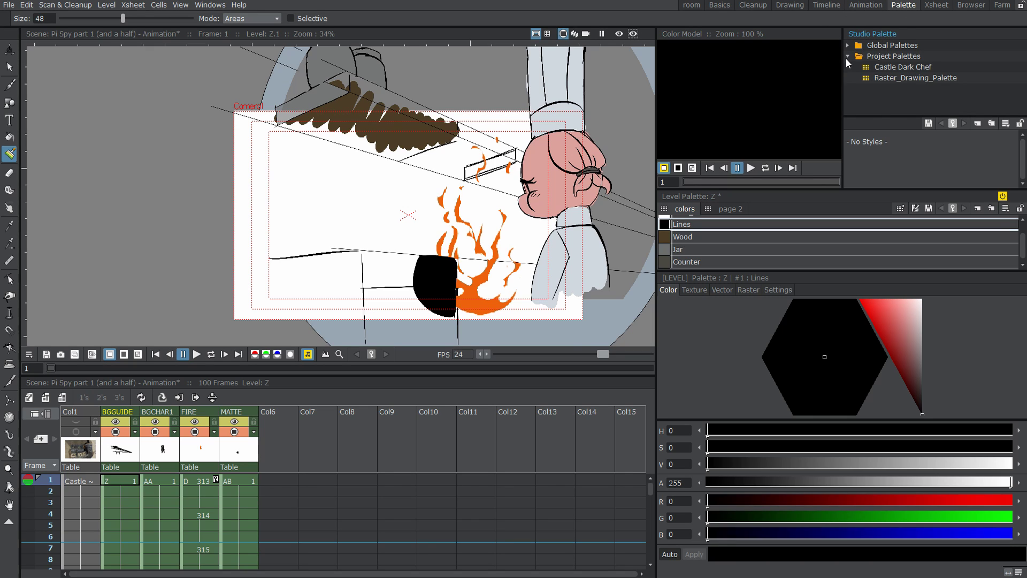
left_click(848, 56)
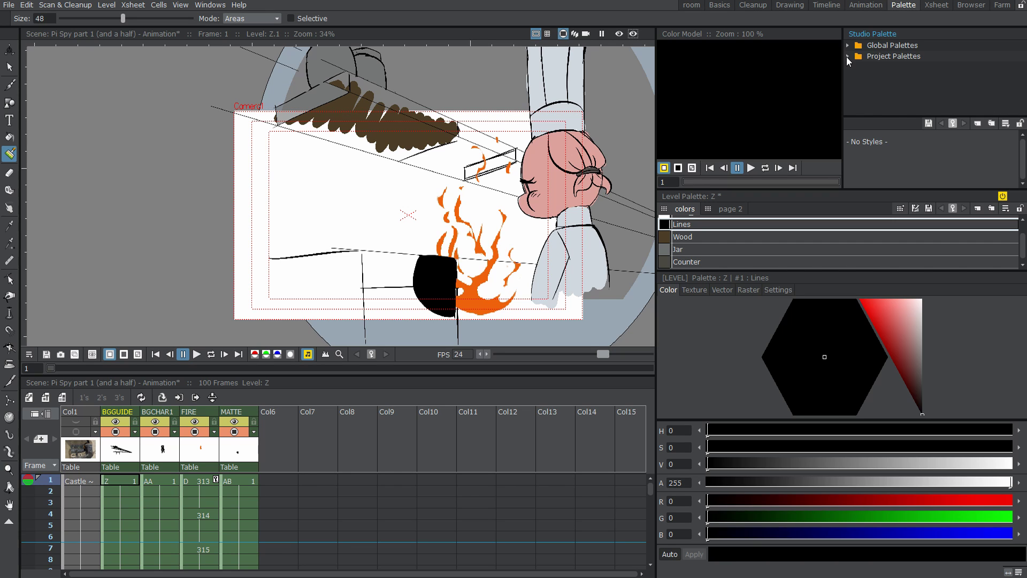
scroll(513, 160, "up", 1)
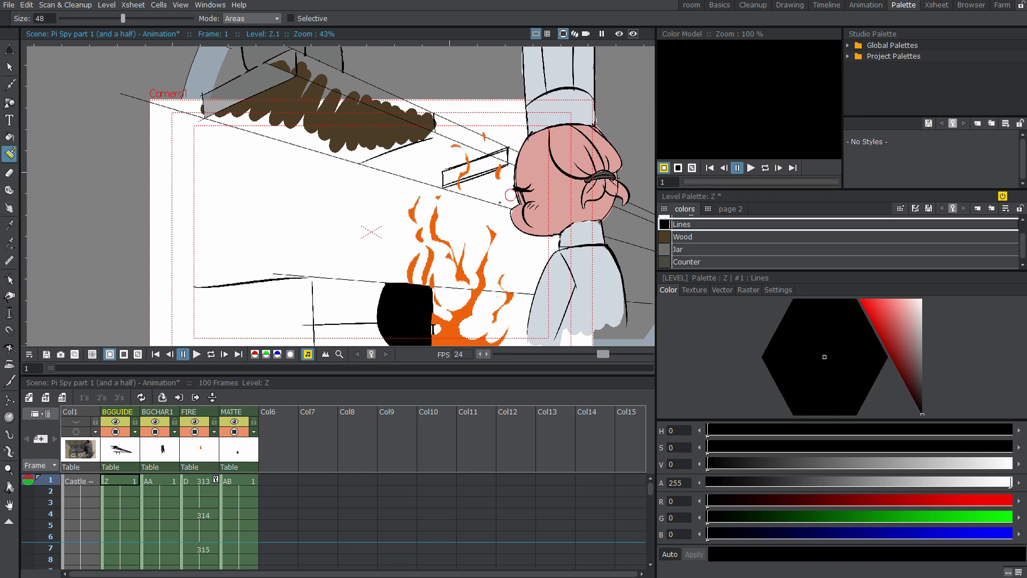
scroll(519, 125, "down", 1)
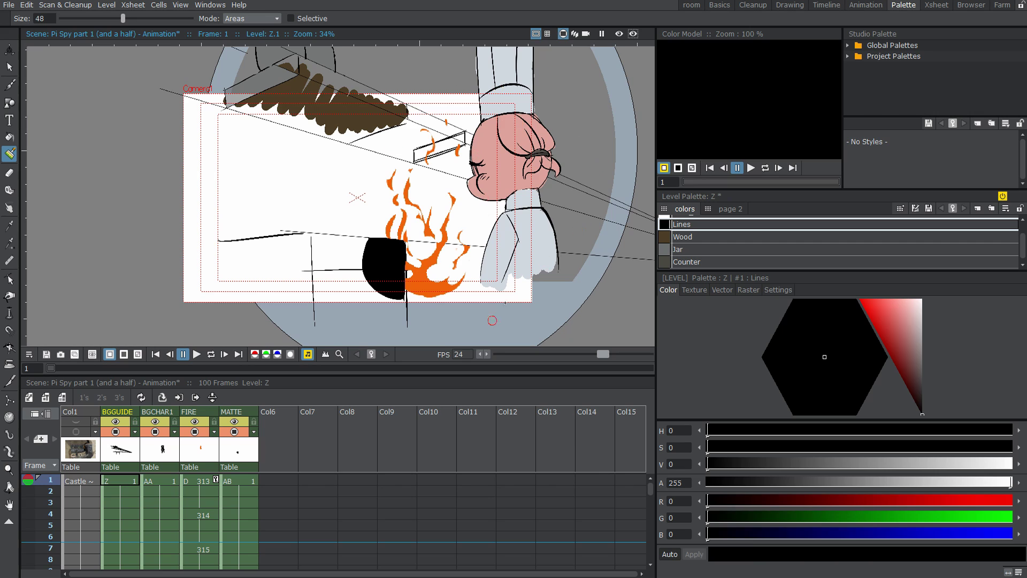
scroll(471, 177, "down", 2)
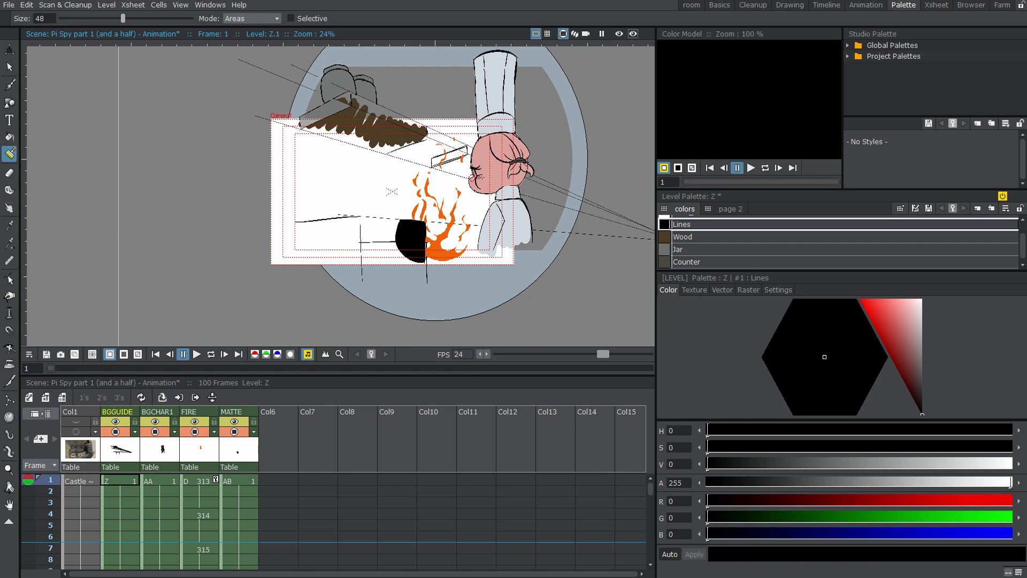
scroll(476, 193, "up", 1)
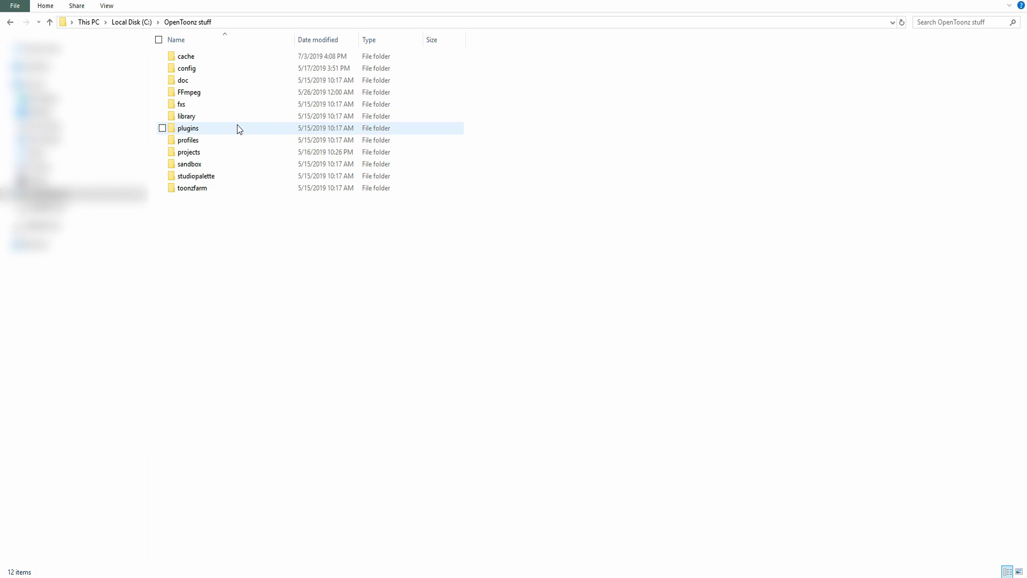
- Open the sandbox project folder, then review OpenToonz's New Project folder fields and cancel the dialog
double_click(225, 164)
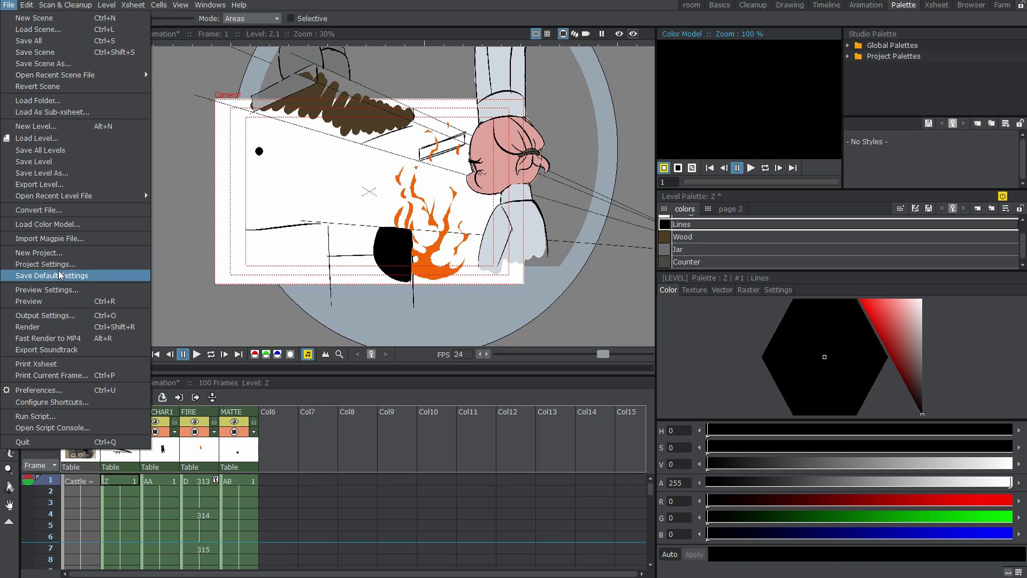
left_click(60, 255)
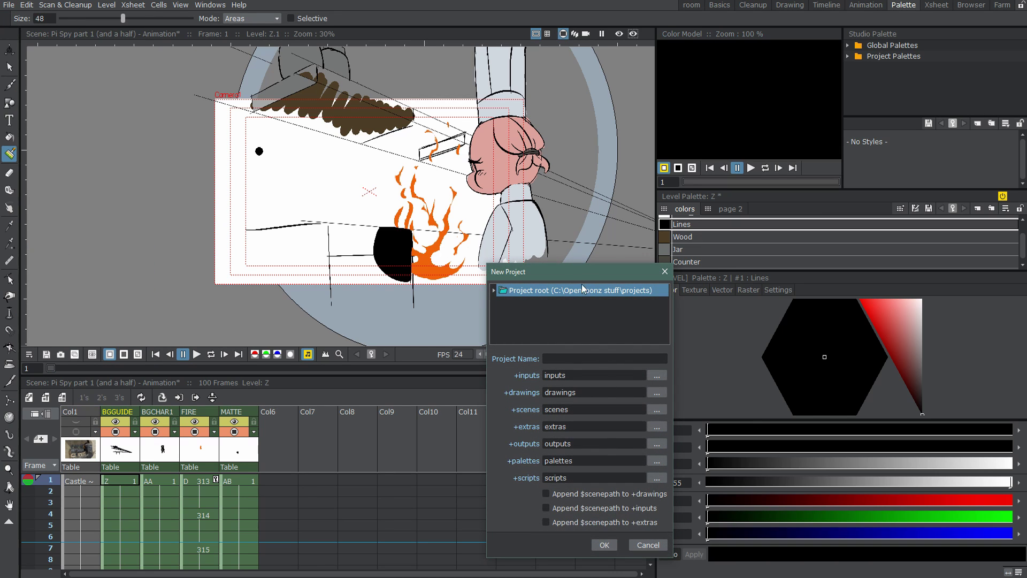
left_click(664, 271)
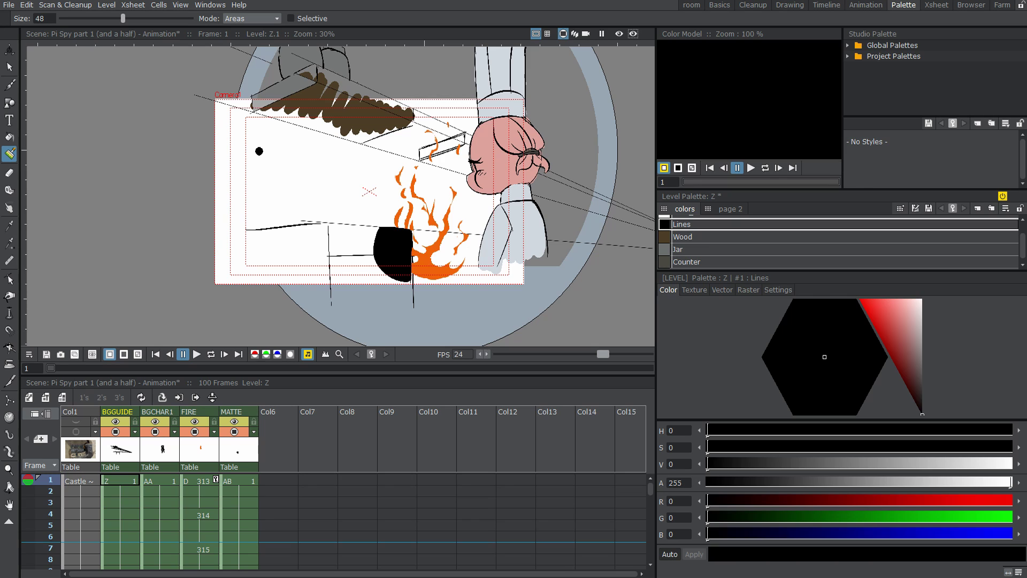
- In File Explorer, go to OpenToonz stuff > projects > Castle Dark Chapter #1
key("alt+Tab")
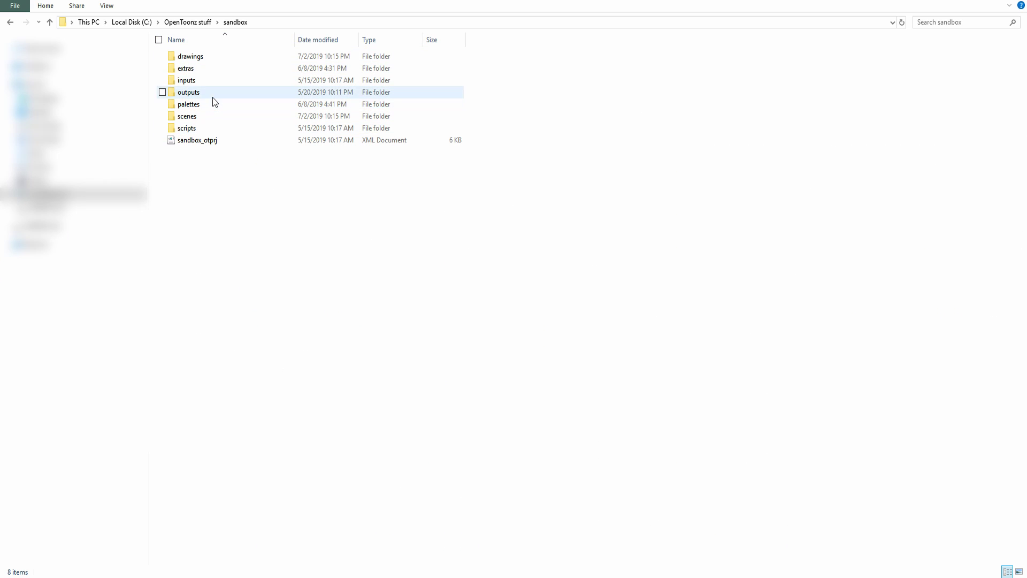
left_click(194, 23)
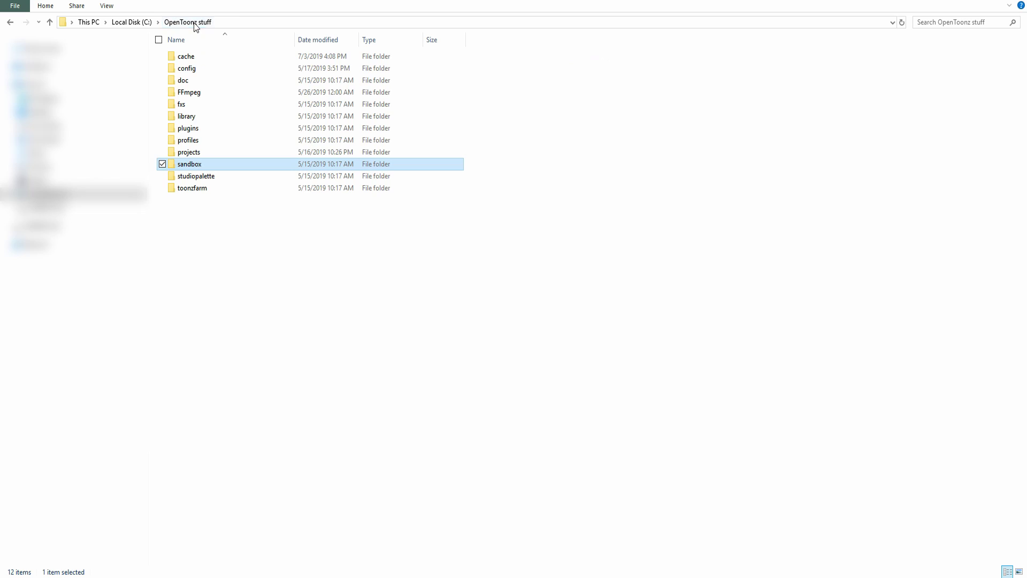
double_click(204, 152)
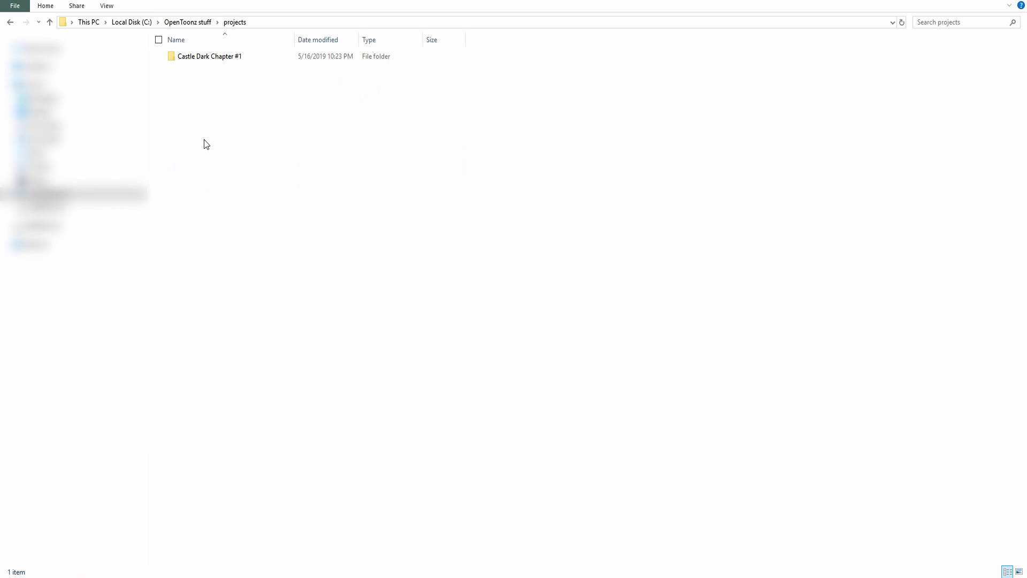
double_click(204, 57)
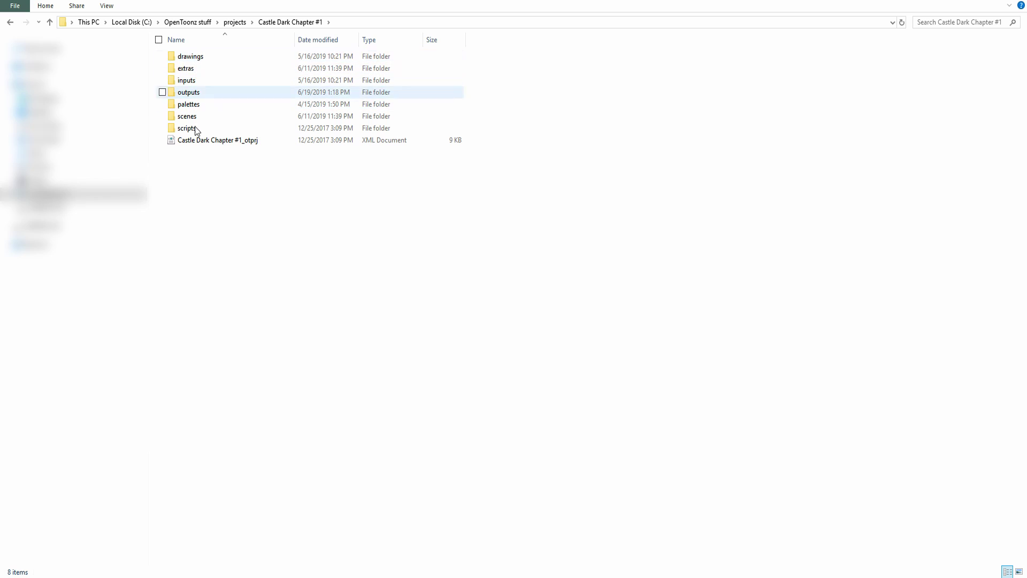
- Look inside the drawings, extras, inputs, outputs and palettes folders, ending back in projects
double_click(190, 57)
left_click(10, 22)
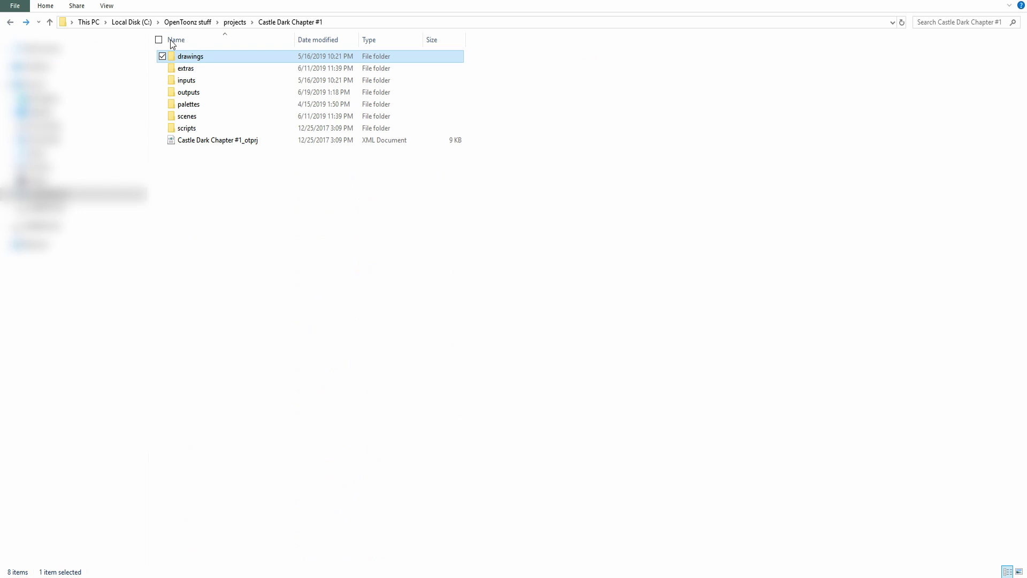
left_click(200, 69)
key("Return")
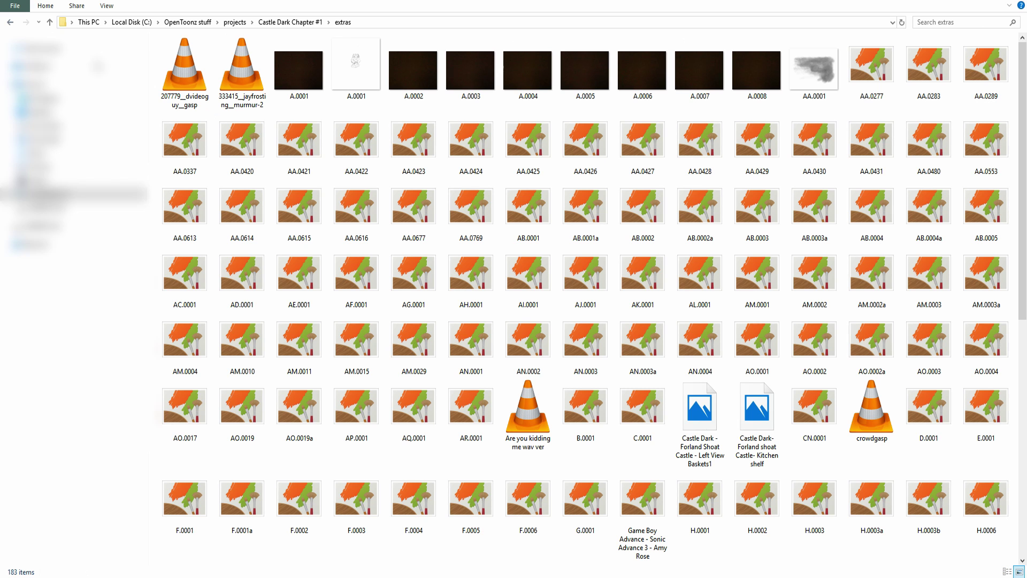
key("alt+Up")
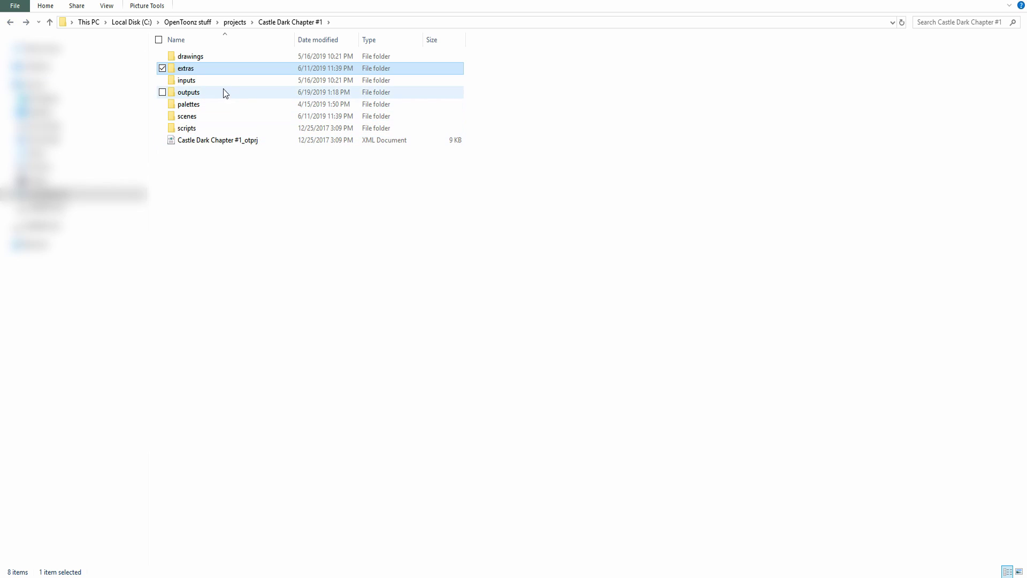
double_click(218, 82)
left_click(10, 23)
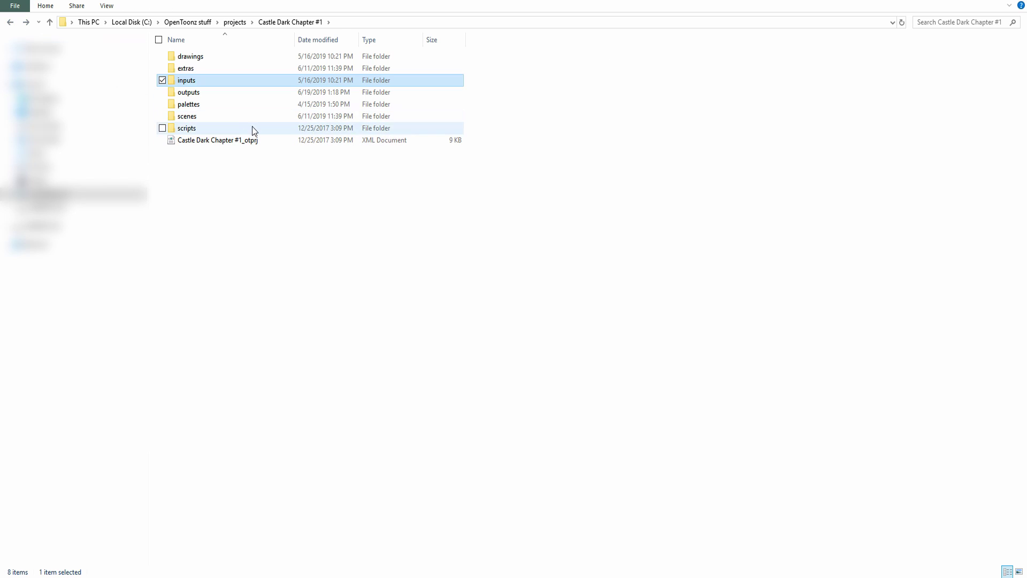
double_click(233, 93)
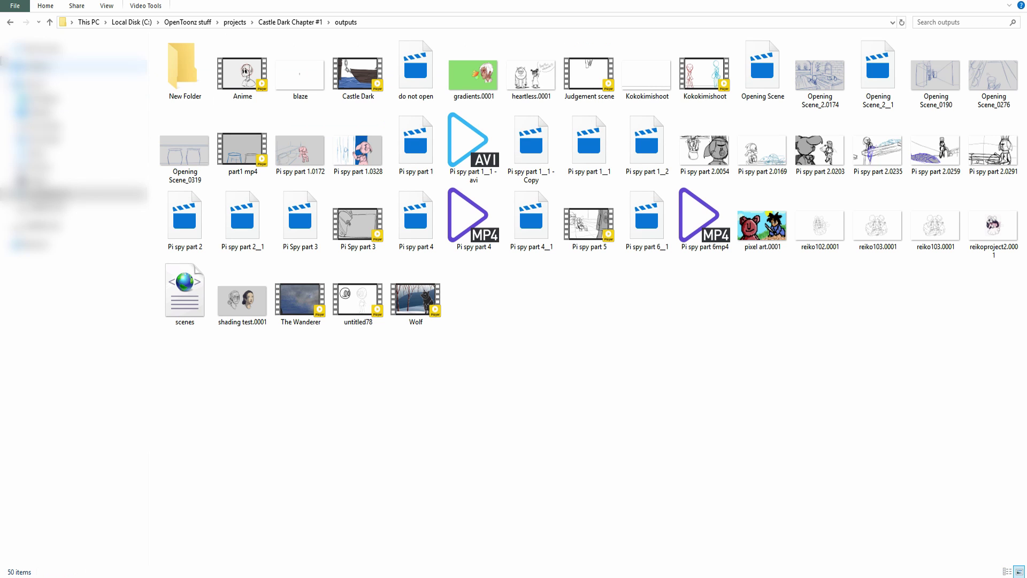
left_click(11, 23)
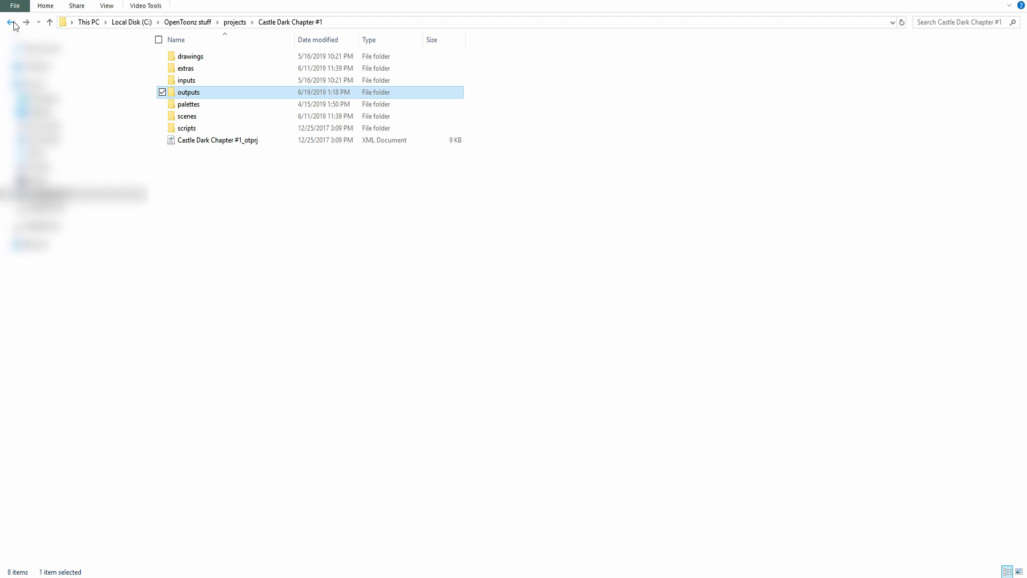
double_click(198, 106)
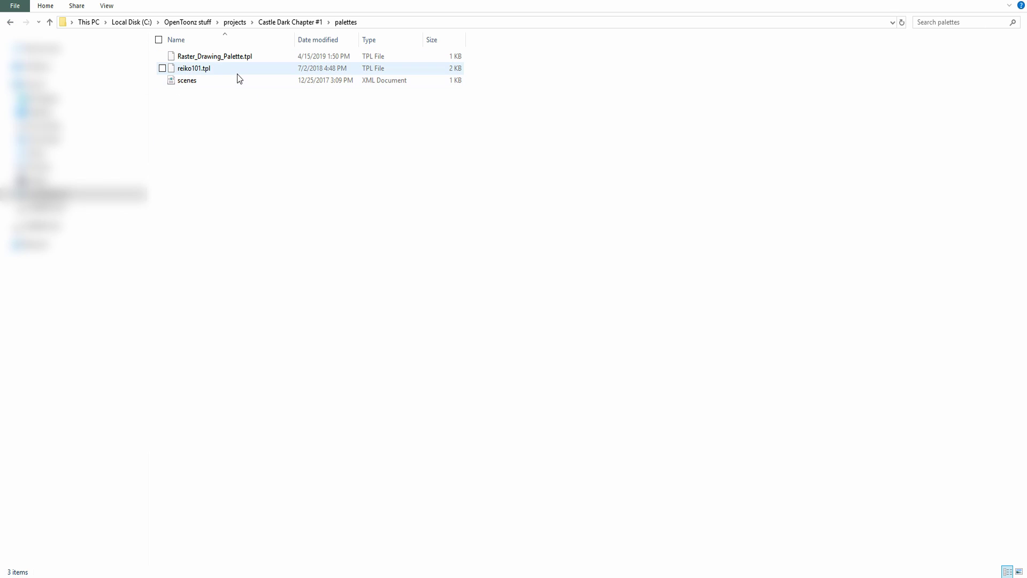
left_click(10, 24)
left_click(10, 24)
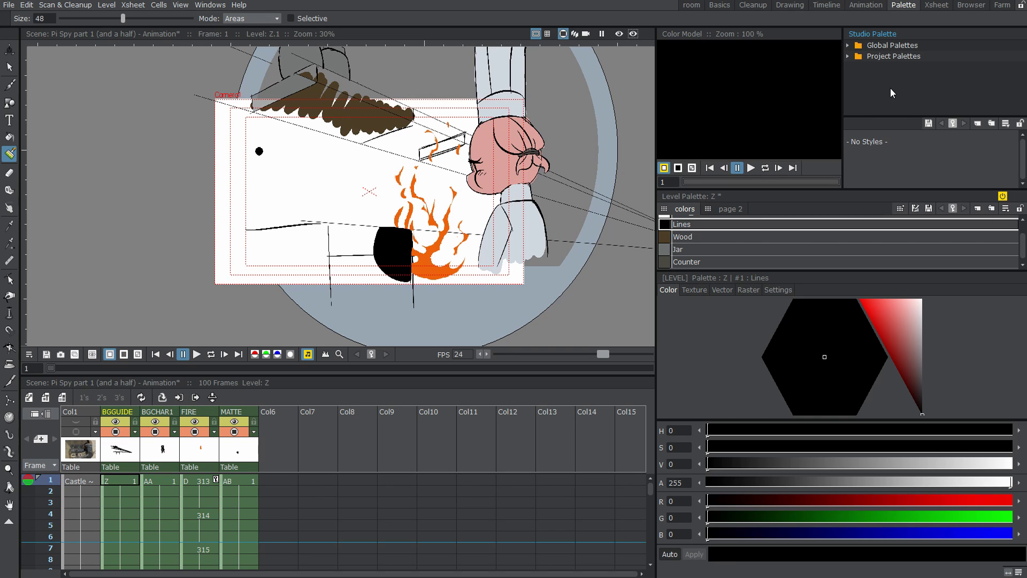
- Expand Global Palettes and inspect the basics palette's brown, cyan, green and yellow styles
left_click(847, 46)
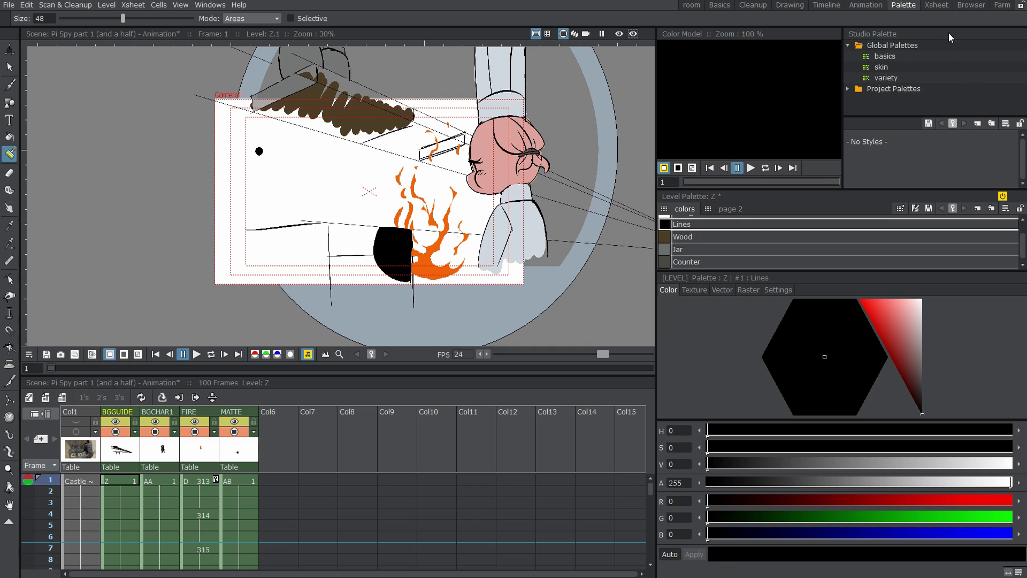
left_click(886, 56)
scroll(938, 163, "down", 3)
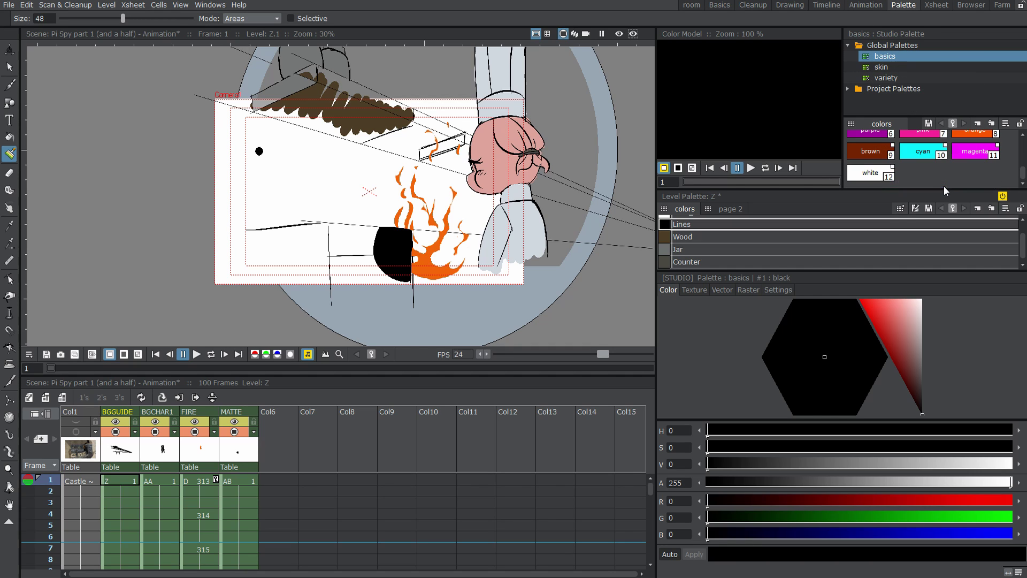
scroll(941, 175, "up", 1)
scroll(939, 165, "down", 1)
left_click(868, 152)
left_click(924, 160)
scroll(925, 162, "up", 2)
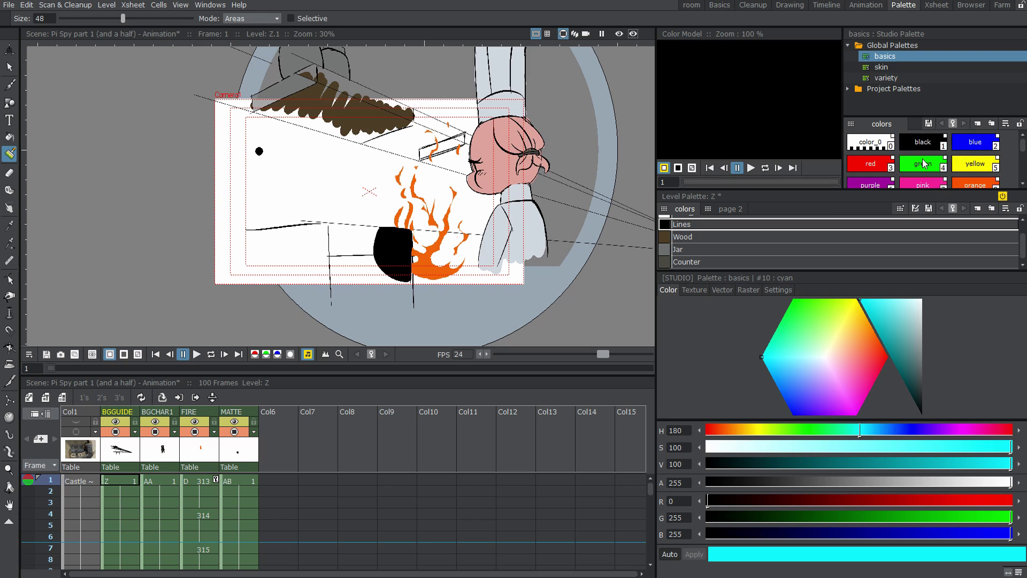
left_click(925, 162)
left_click(966, 161)
scroll(965, 177, "down", 2)
left_click(923, 154)
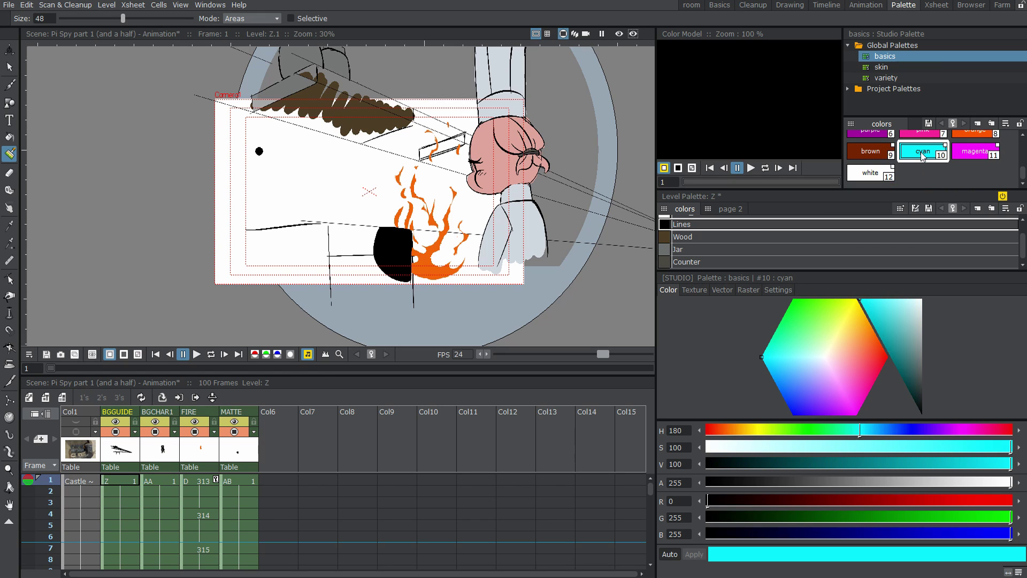
scroll(906, 171, "up", 2)
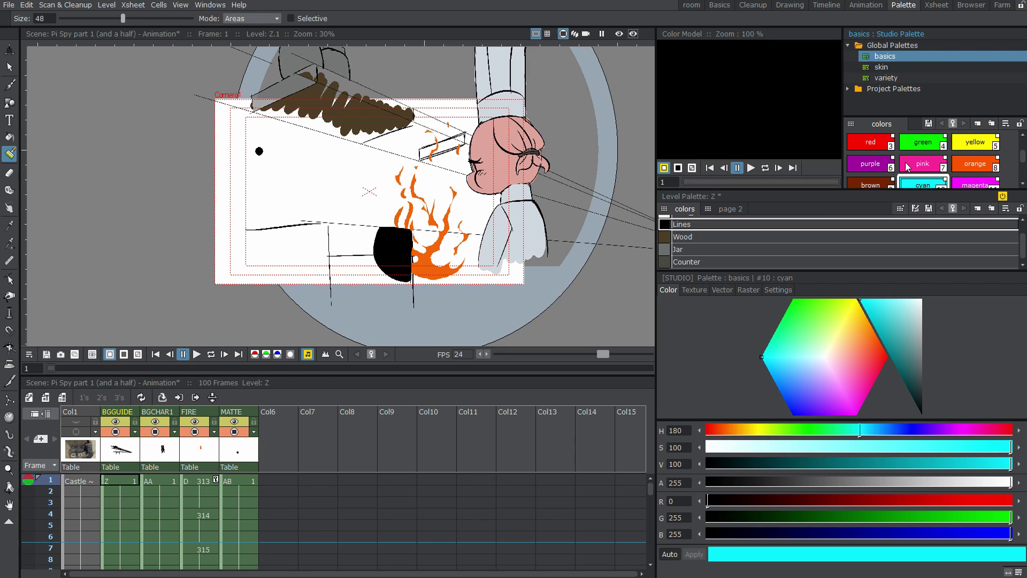
- Scroll through the swatches of the skin global studio palette
left_click(885, 66)
scroll(910, 148, "down", 5)
scroll(911, 151, "up", 2)
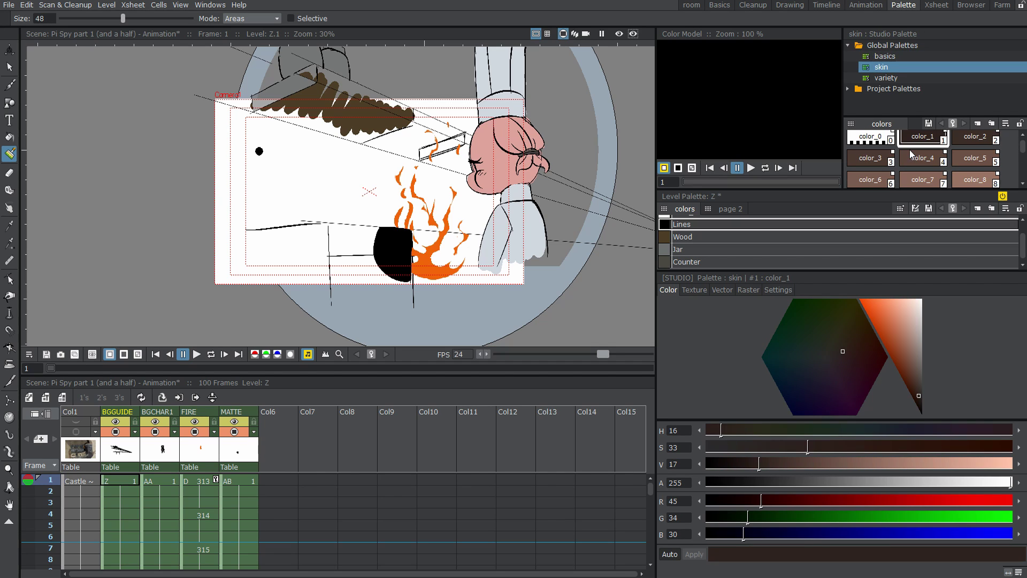
scroll(926, 158, "up", 1)
scroll(926, 160, "down", 2)
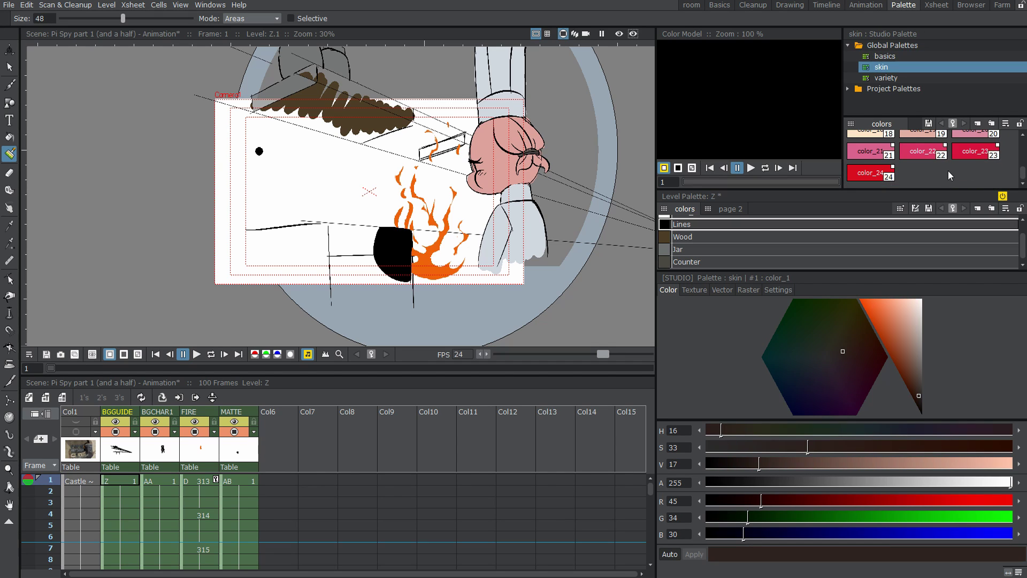
scroll(909, 168, "up", 2)
scroll(888, 174, "down", 2)
scroll(920, 188, "up", 2)
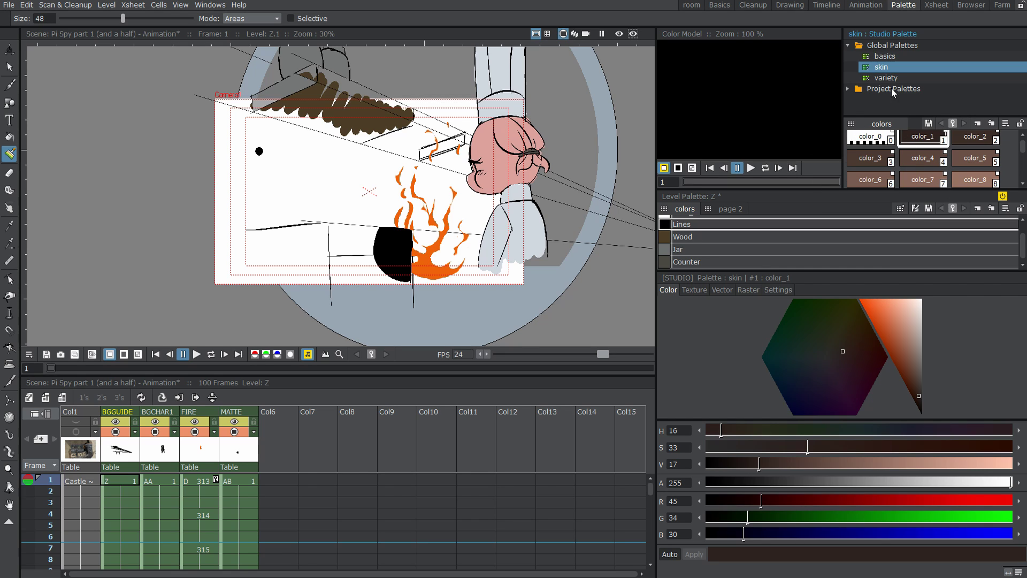
- Browse the variety palette's swatches, then collapse the Global Palettes group
left_click(892, 78)
scroll(919, 169, "down", 3)
scroll(918, 169, "up", 5)
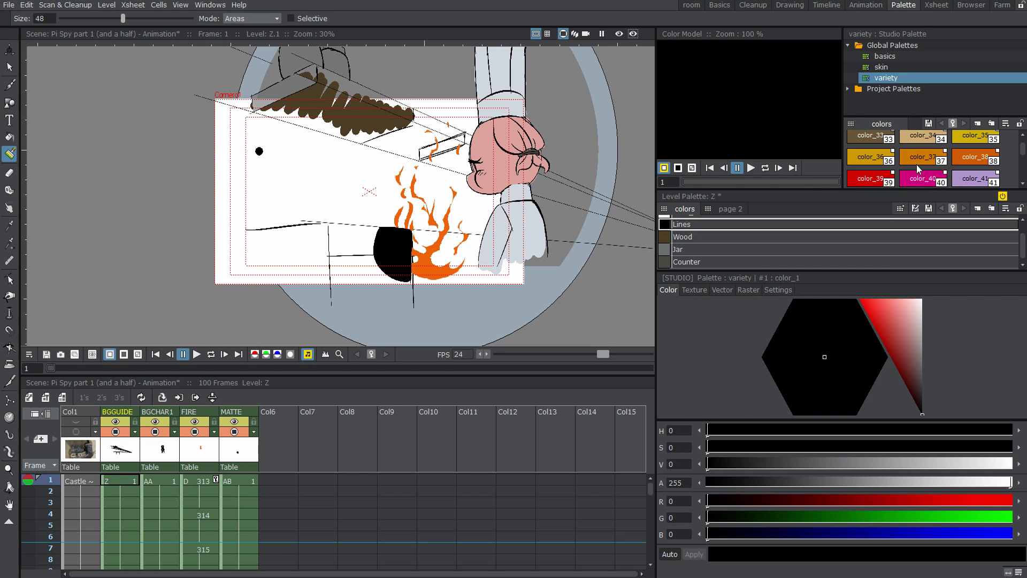
scroll(913, 166, "down", 5)
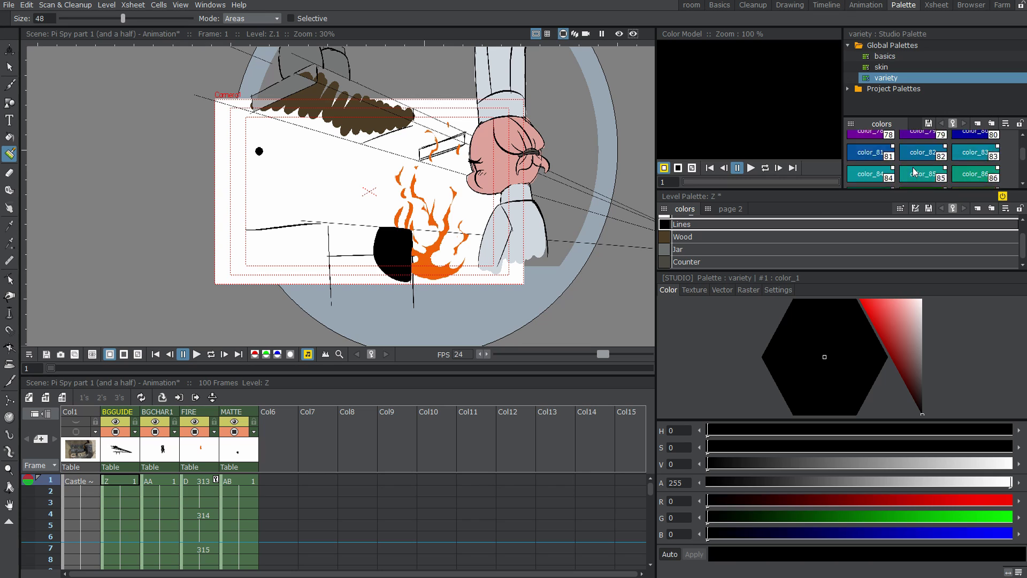
scroll(913, 166, "up", 5)
scroll(913, 166, "down", 8)
left_click(849, 46)
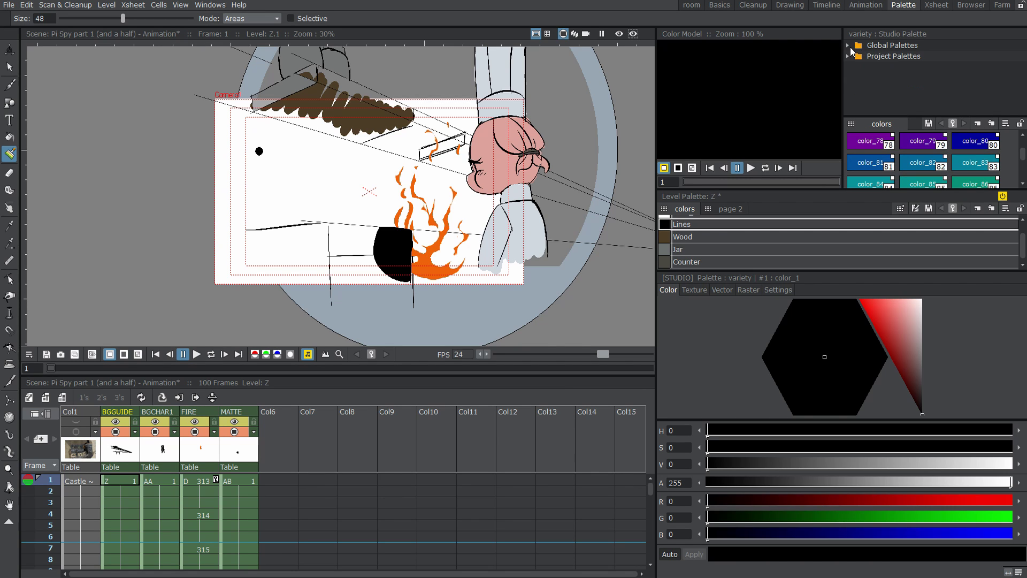
- Show the Castle Dark Chef project palette's styles and switch level palette Z to page 2
left_click(853, 55)
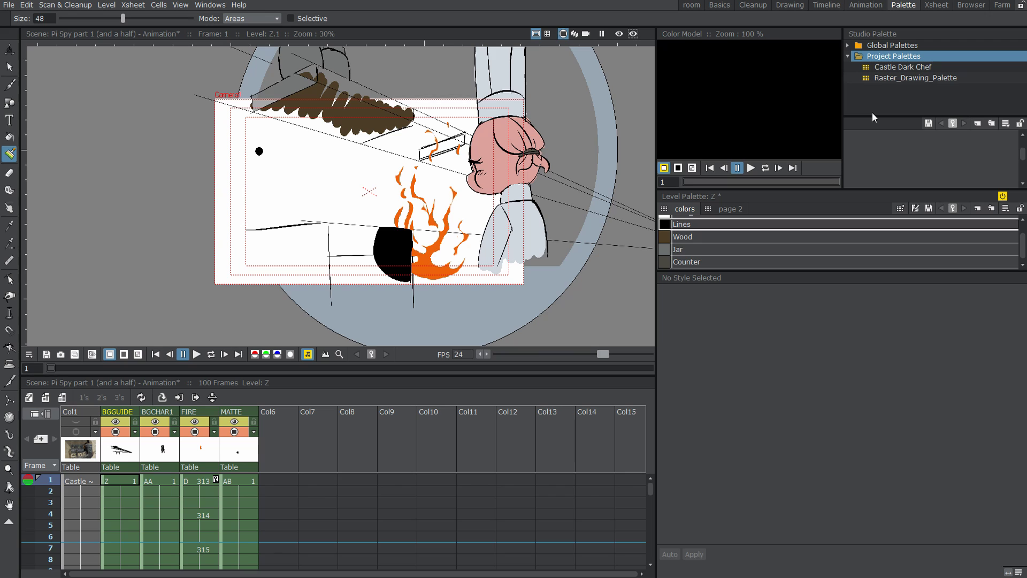
left_click(881, 66)
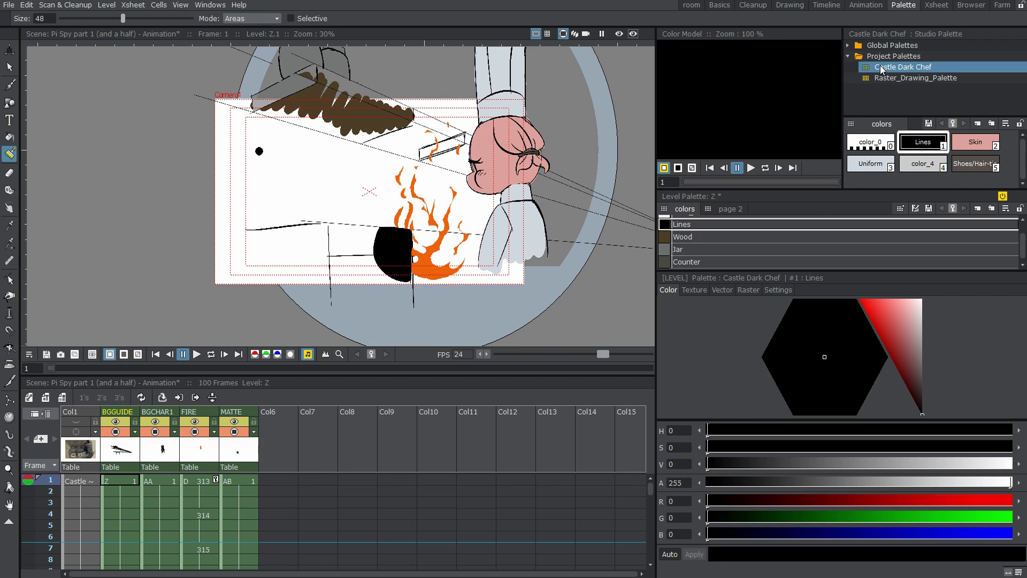
scroll(408, 155, "up", 2)
scroll(450, 139, "right", 2)
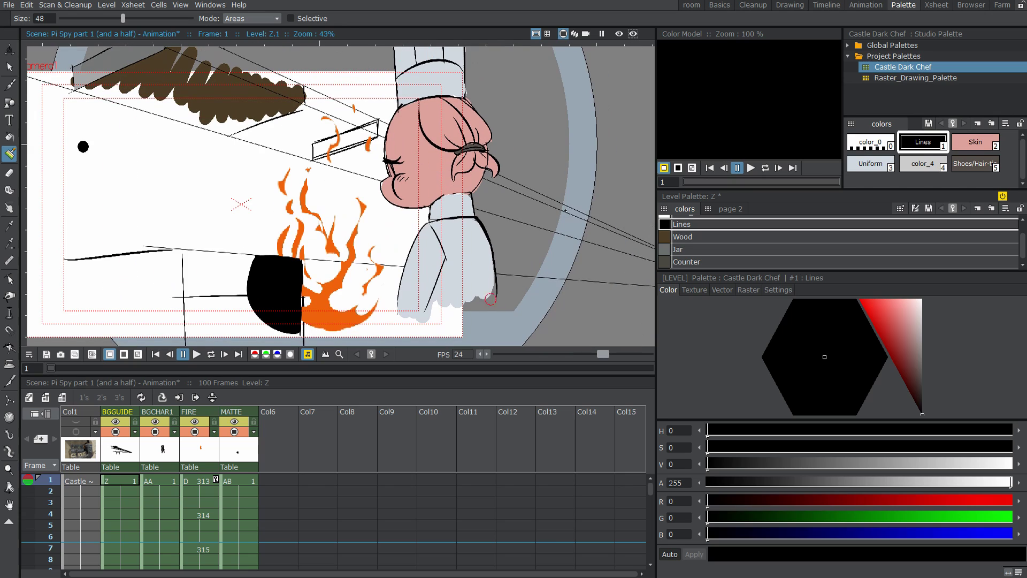
scroll(490, 124, "down", 1)
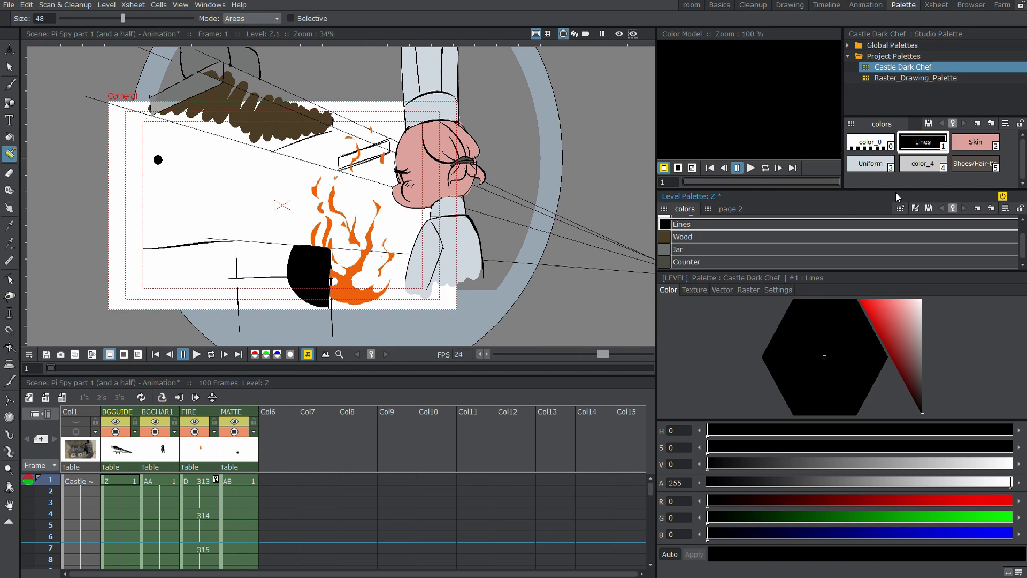
left_click(731, 210)
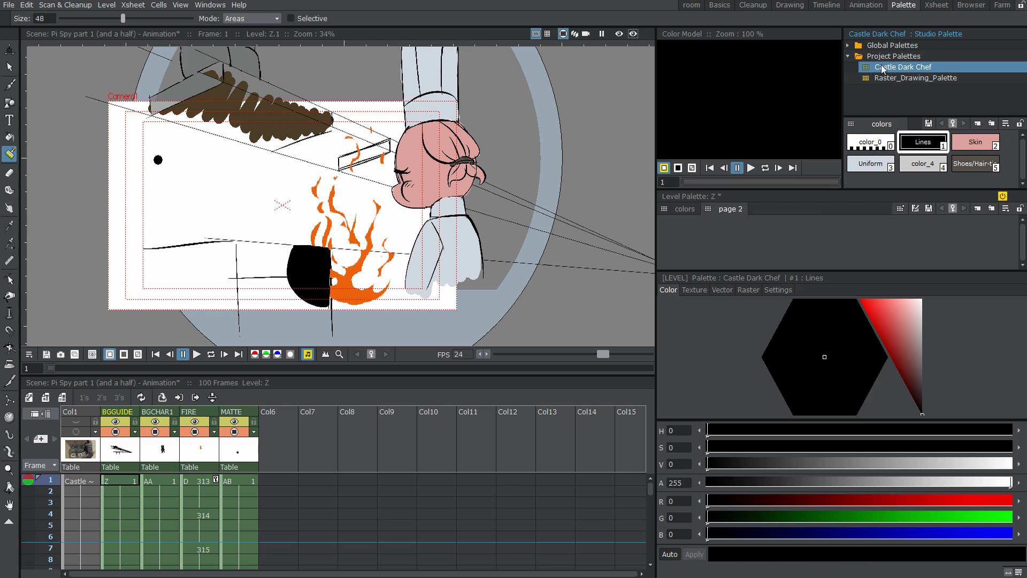
left_click(916, 210)
scroll(412, 396, "down", 3)
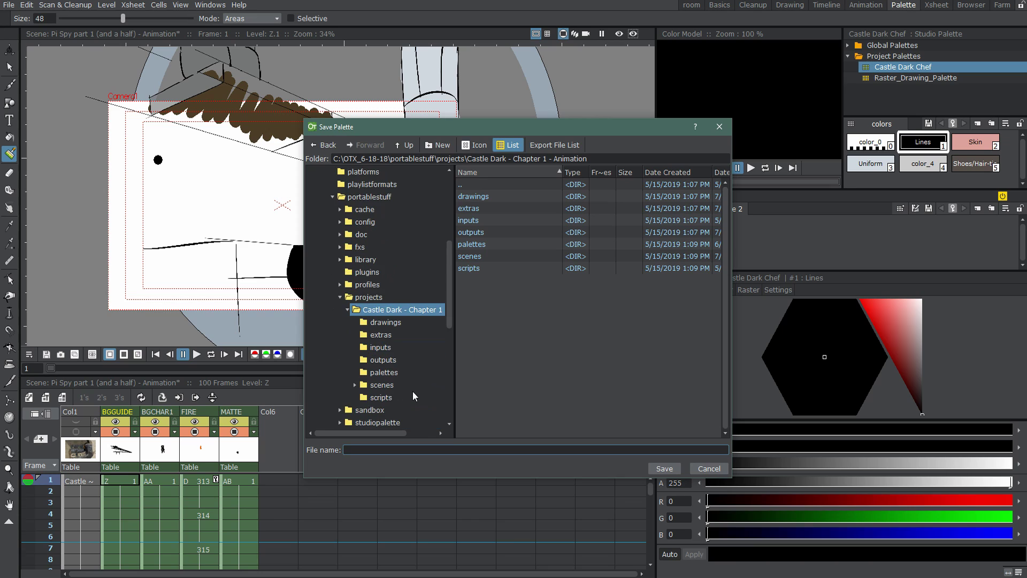
double_click(478, 247)
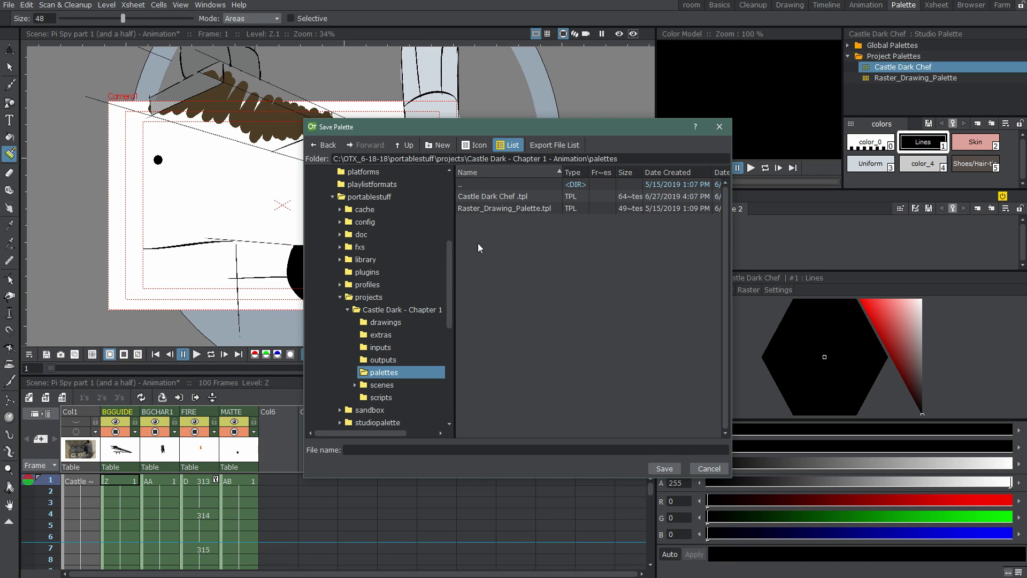
key("f")
left_click(533, 450)
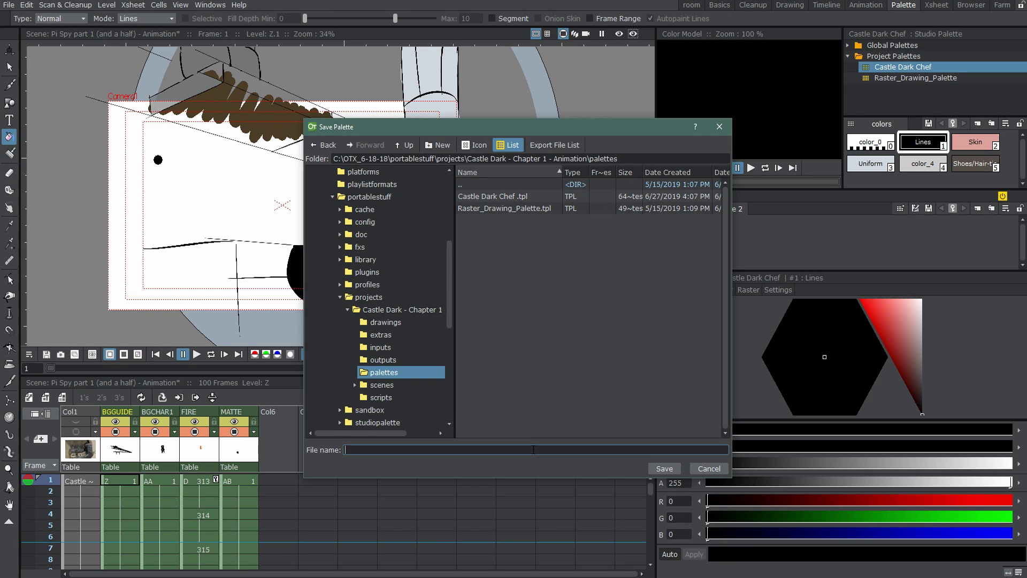
left_click(718, 127)
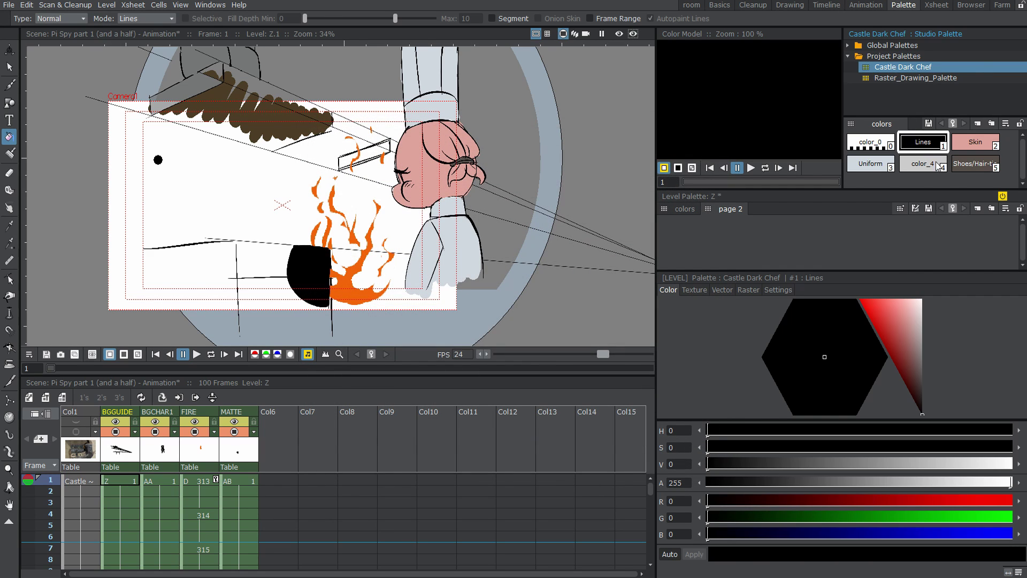
- Select Castle Dark Chef's Skin, Uniform, color_4 and Shoes/Hair-tie styles and paste them into page 2
left_click(890, 143)
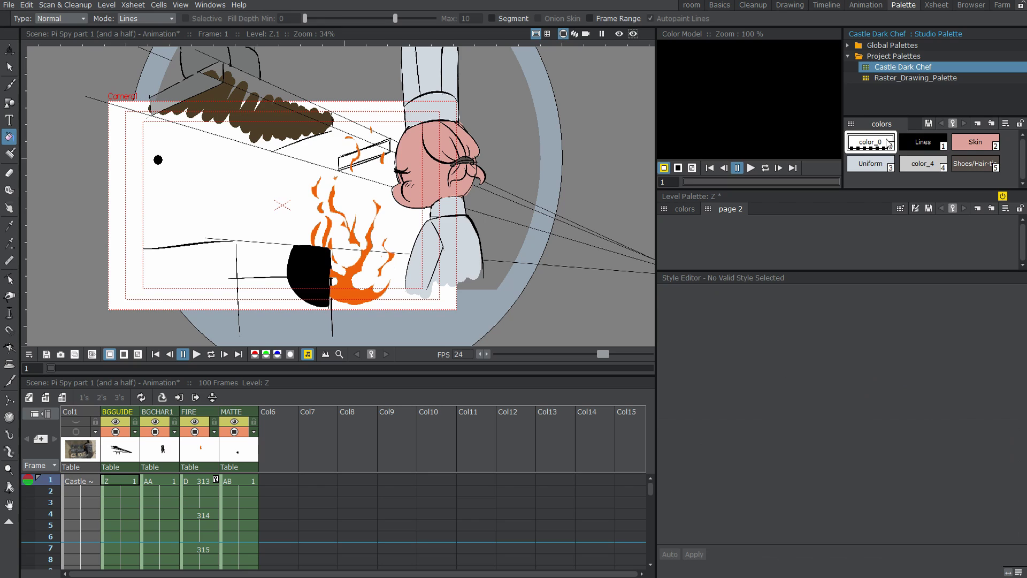
left_click(915, 169)
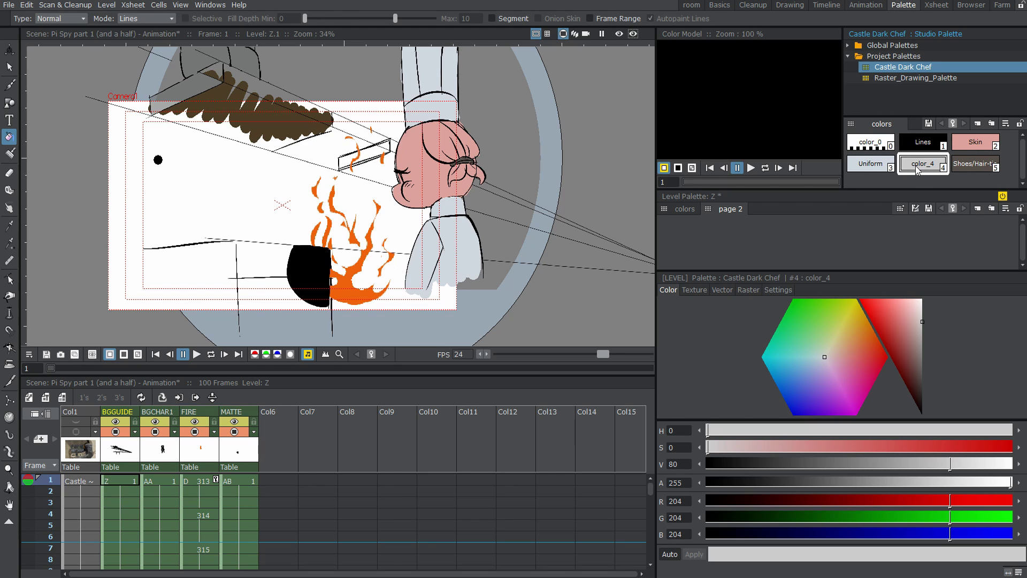
key("a")
left_click(955, 164)
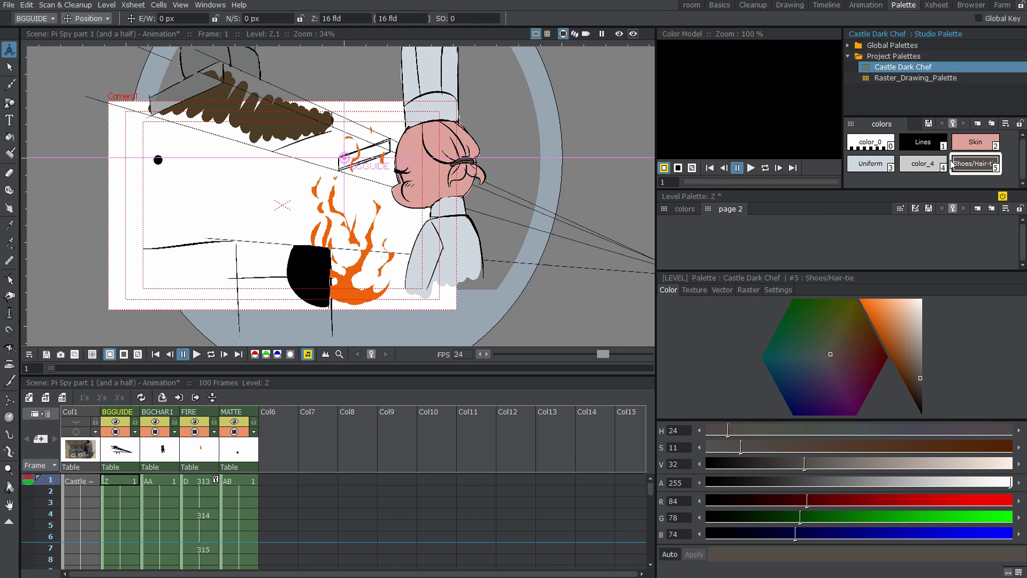
left_click(893, 156)
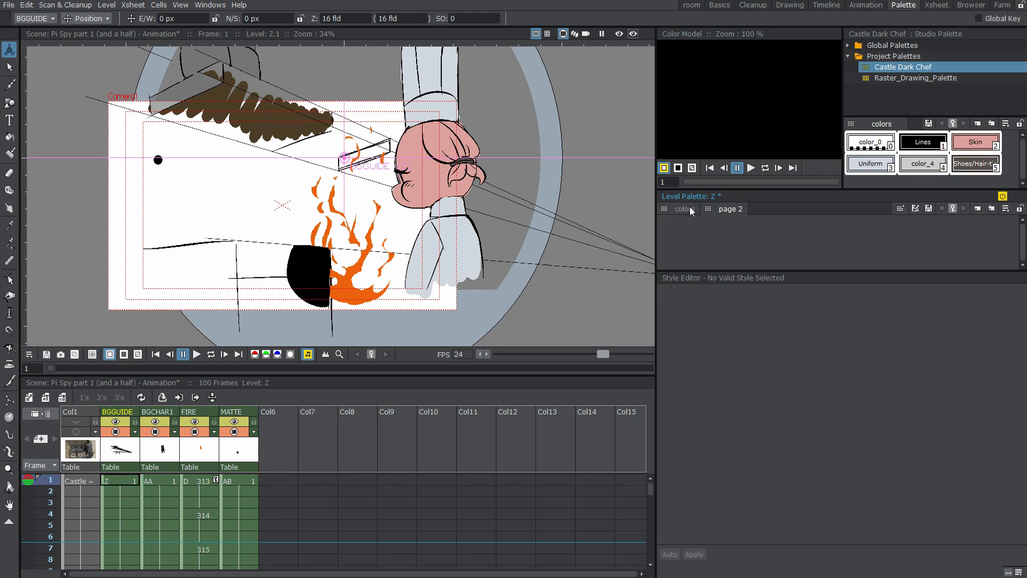
left_click(924, 148)
left_click(975, 157)
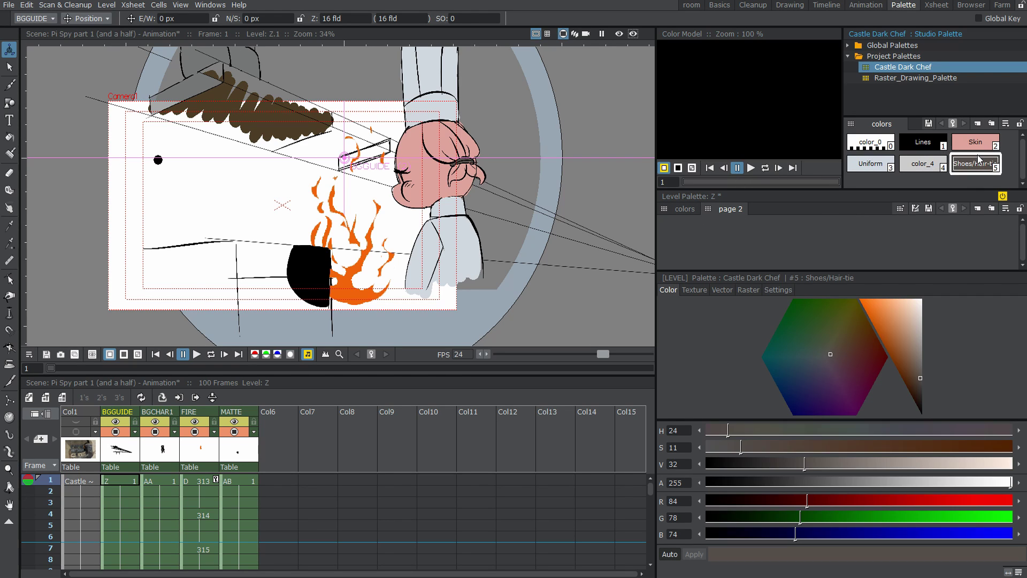
left_click(898, 161)
left_click(842, 239)
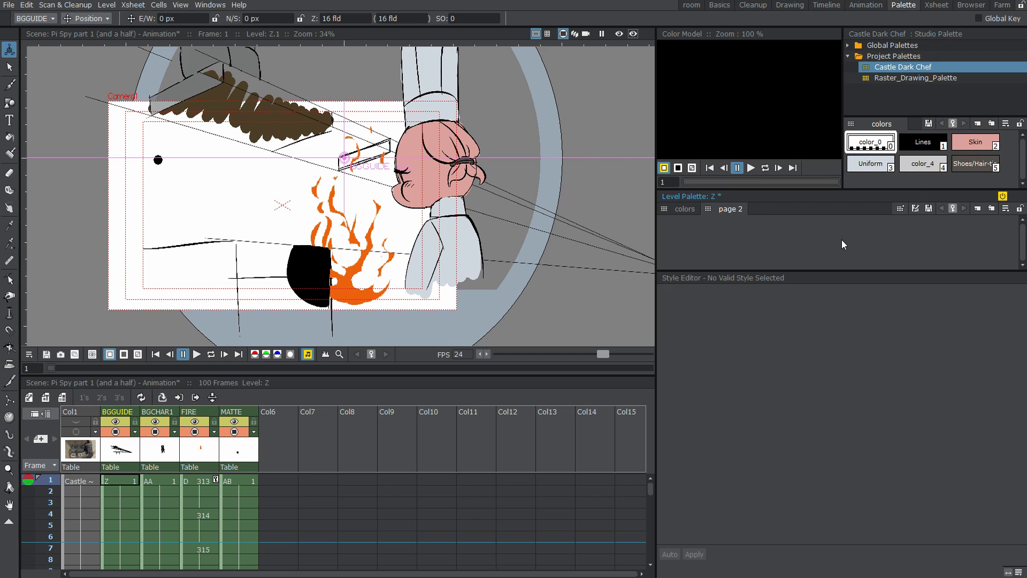
key("ctrl+v")
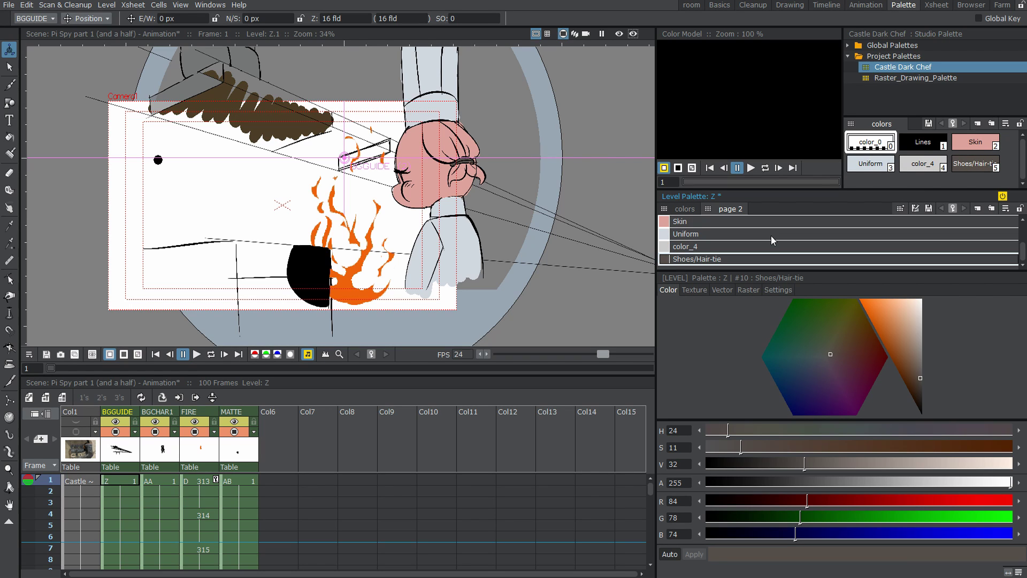
- Make the pasted Skin style a stronger red, then return to the colors page
left_click(700, 222)
mouse_move(875, 343)
left_mouse_down()
mouse_move(890, 306)
mouse_move(890, 333)
left_mouse_up()
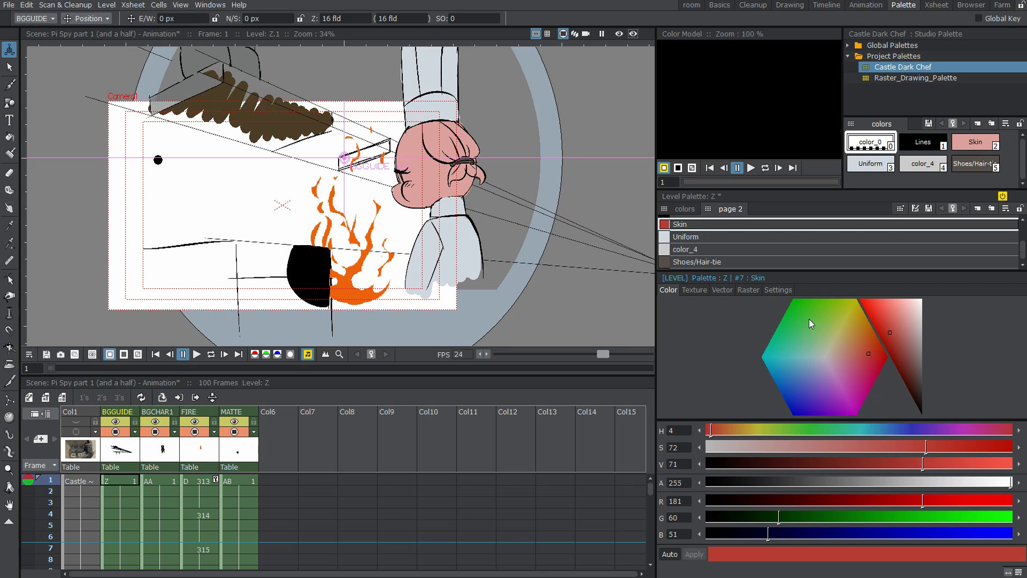
left_click(684, 209)
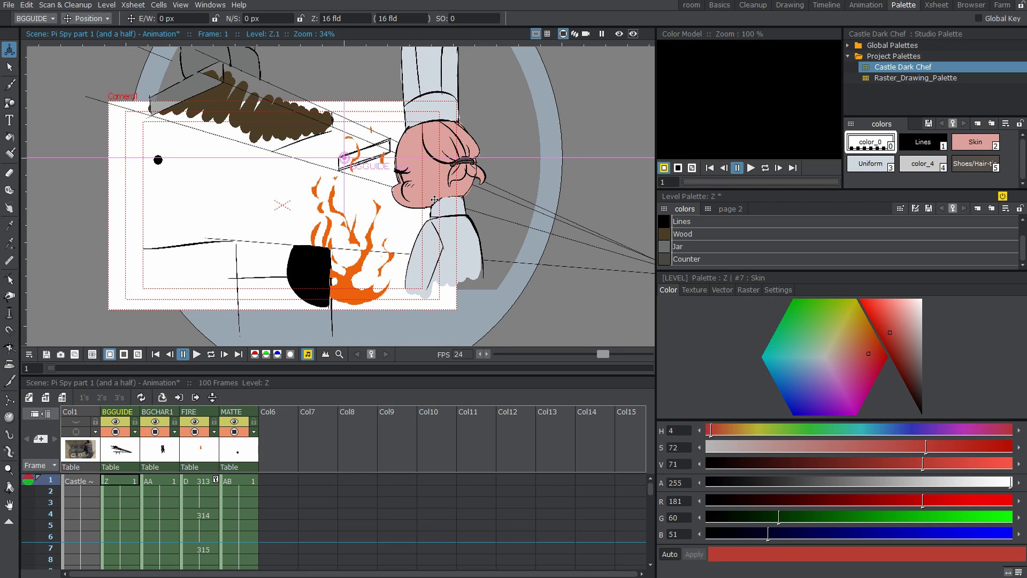
- Check page 2, return to the colors page, and display the global skin studio palette
scroll(435, 200, "up", 1)
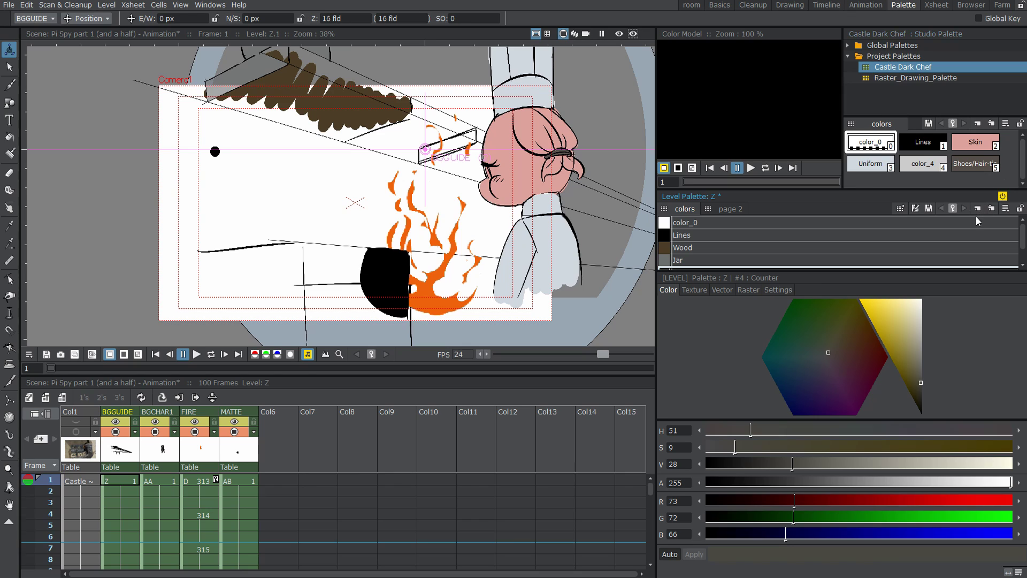
left_click(731, 209)
left_click(692, 210)
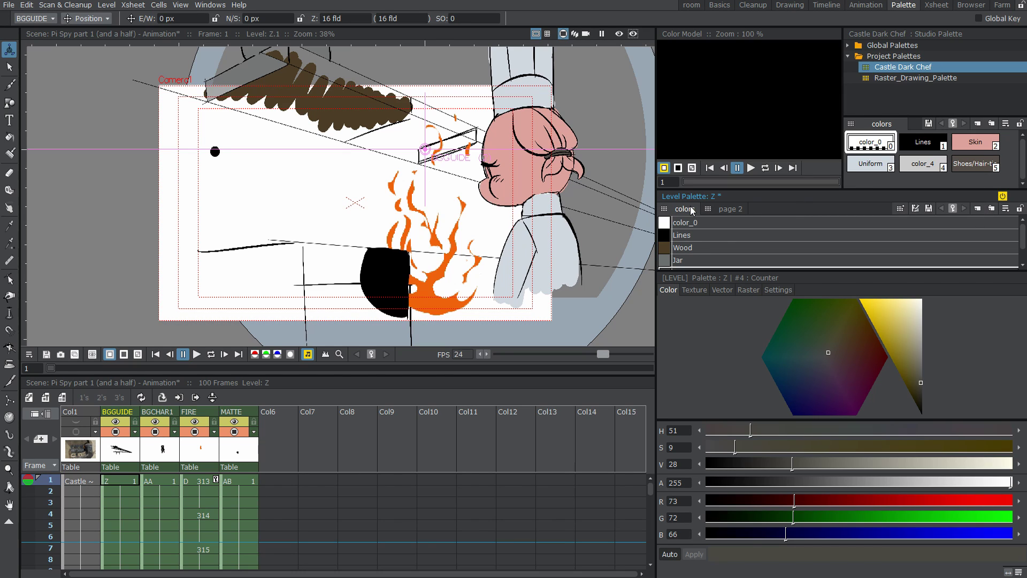
left_click(848, 45)
left_click(882, 67)
scroll(896, 147, "down", 3)
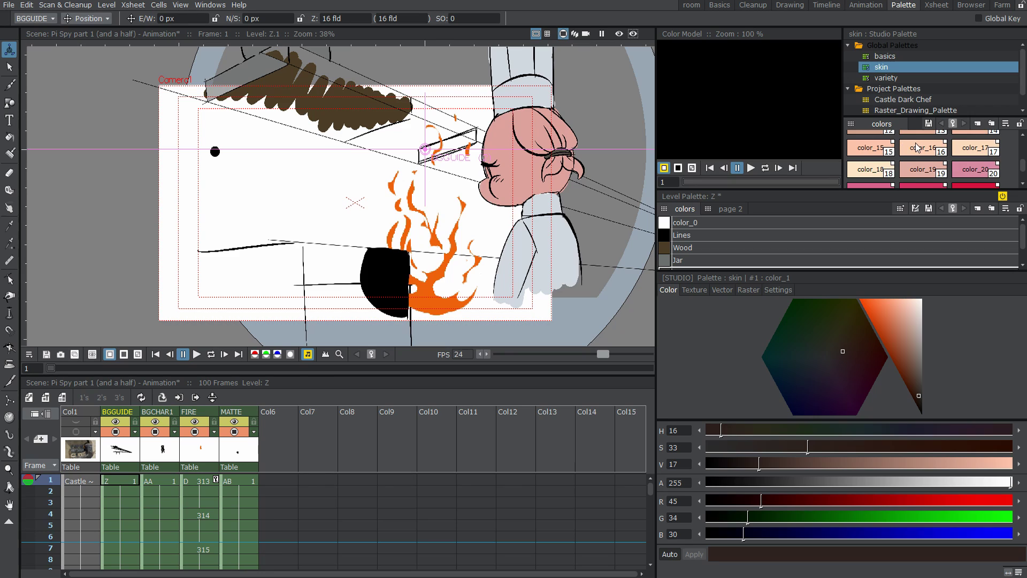
scroll(917, 148, "up", 3)
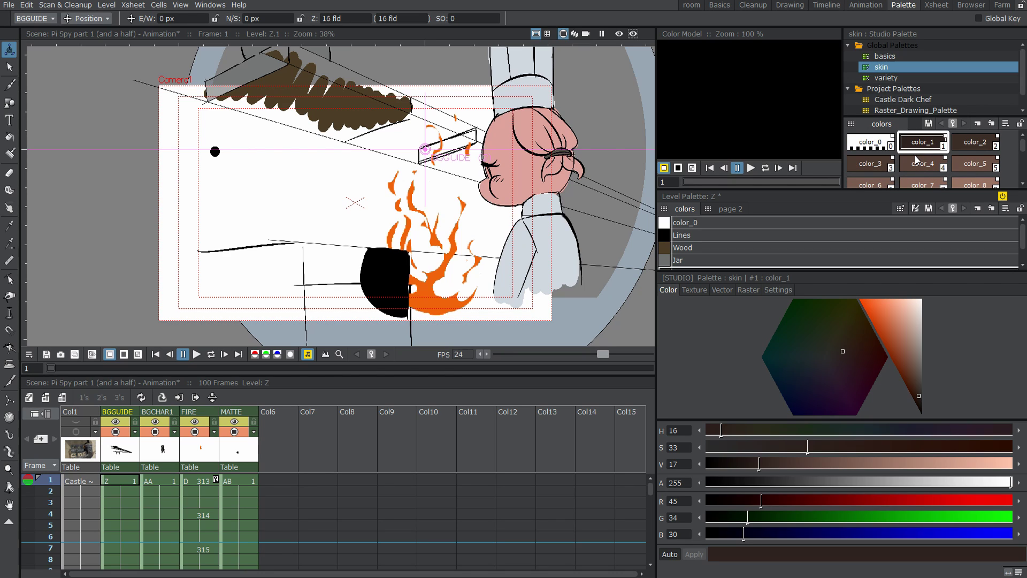